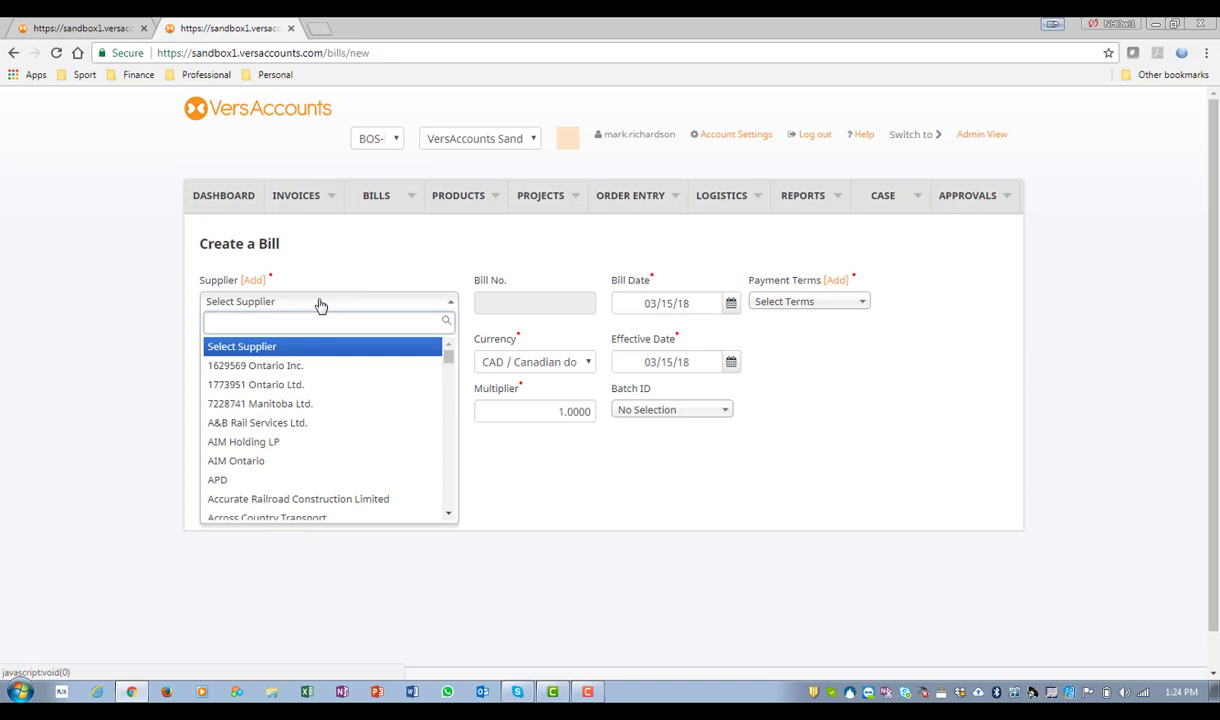
Choose Mattress House as the bill's supplier and set the bill date to 03/12/18.
{"action": "type", "text": "matt"}
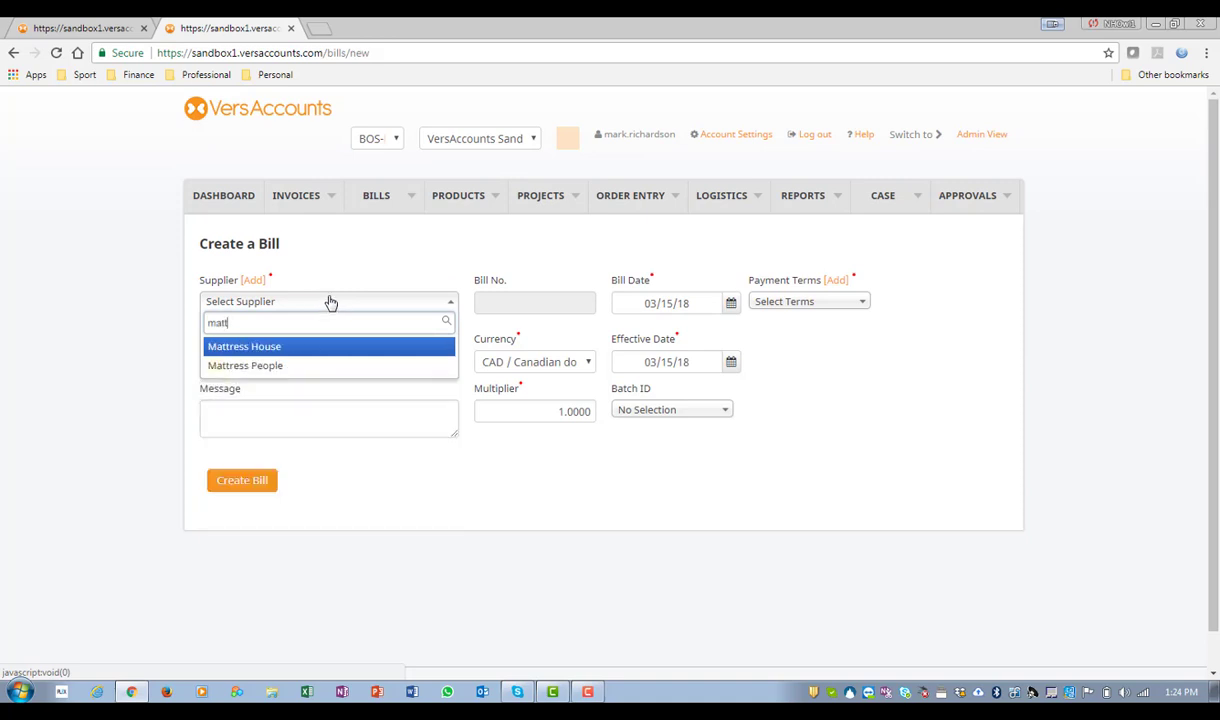
{"action": "left_click", "coordinate": [274, 347]}
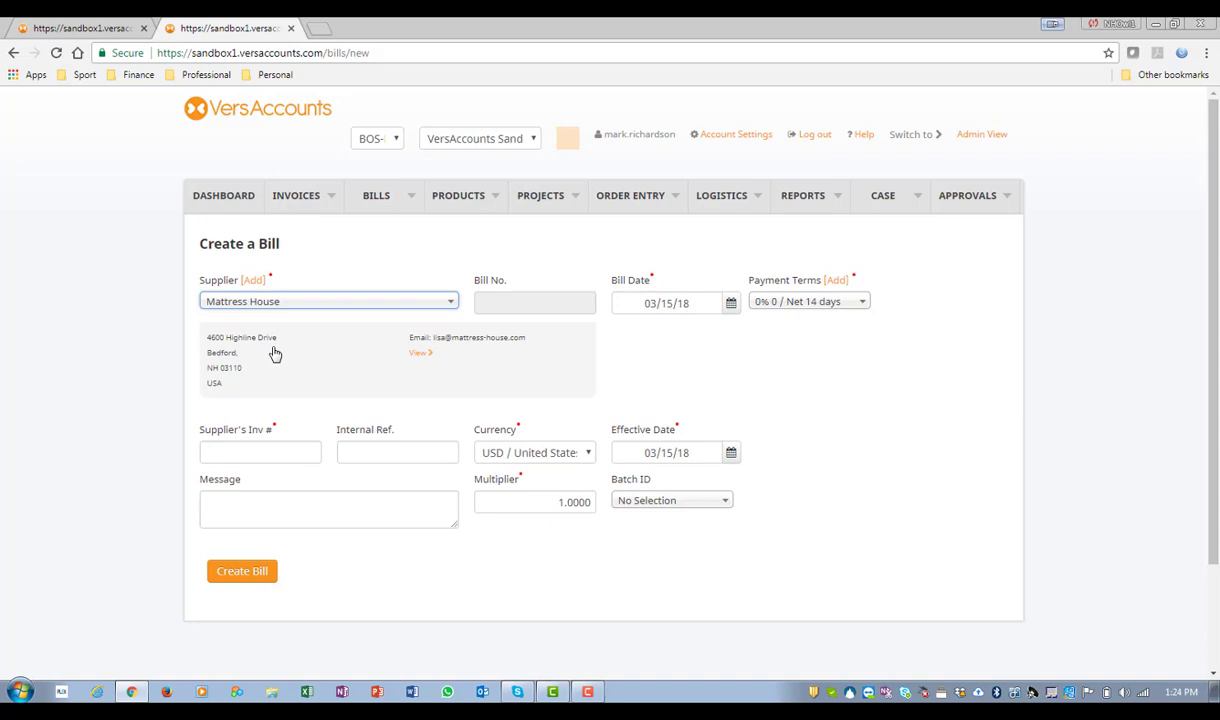
{"action": "left_click", "coordinate": [731, 309]}
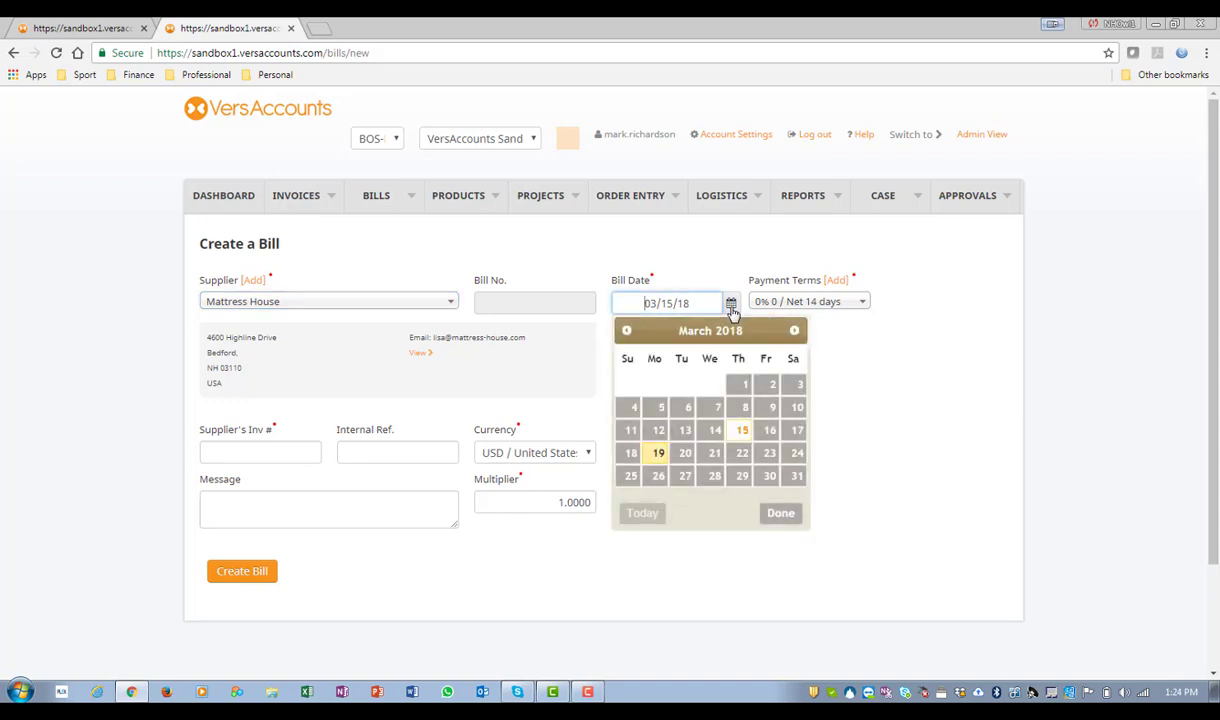
{"action": "left_click", "coordinate": [667, 433]}
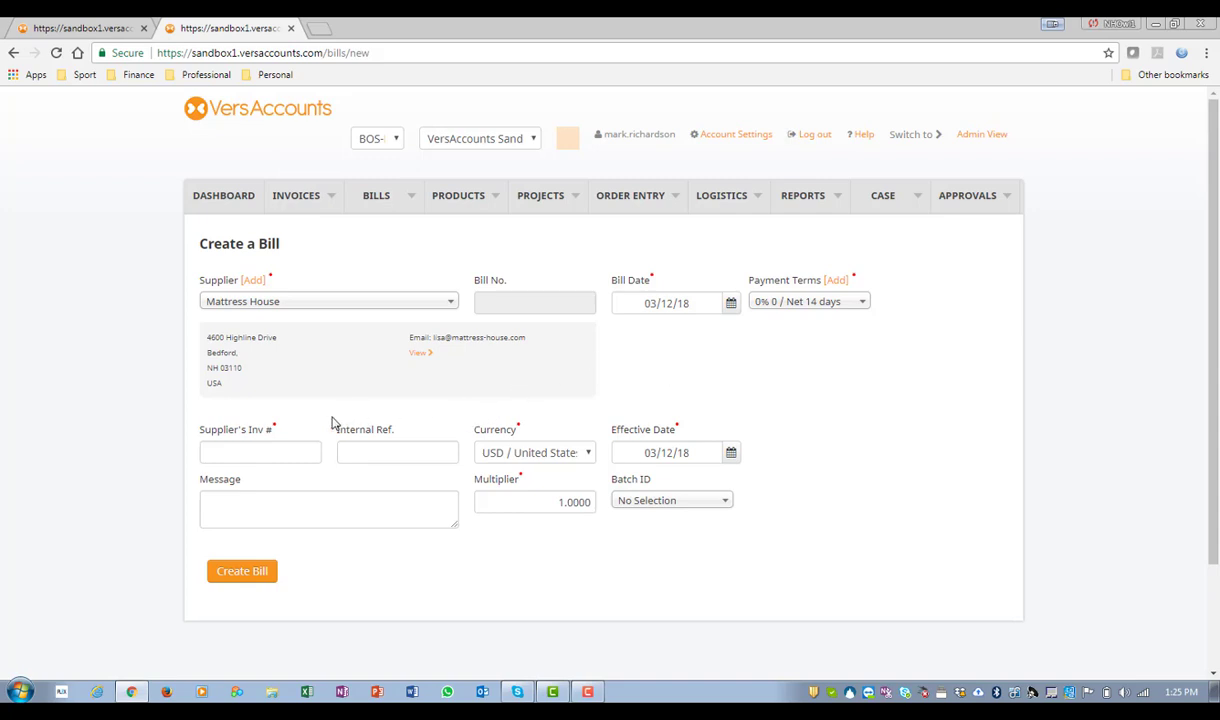
Enter 1657 as the supplier's invoice number and create the bill.
{"action": "left_click", "coordinate": [218, 455]}
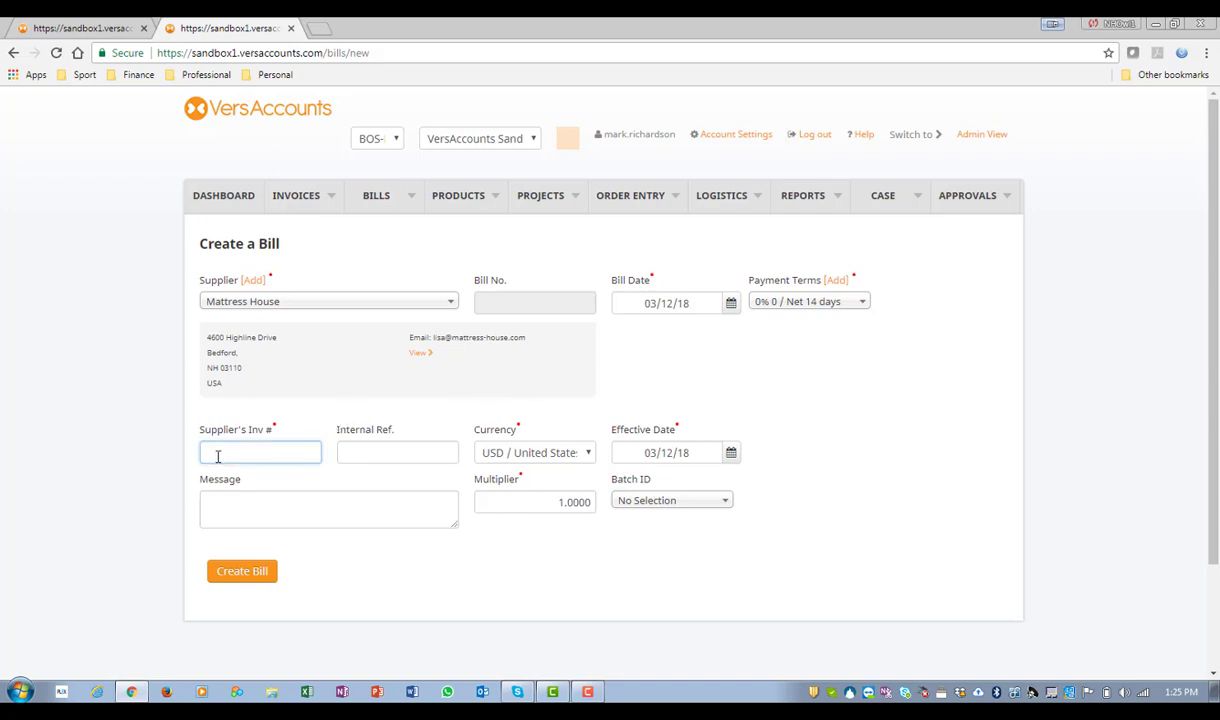
{"action": "type", "text": "16"}
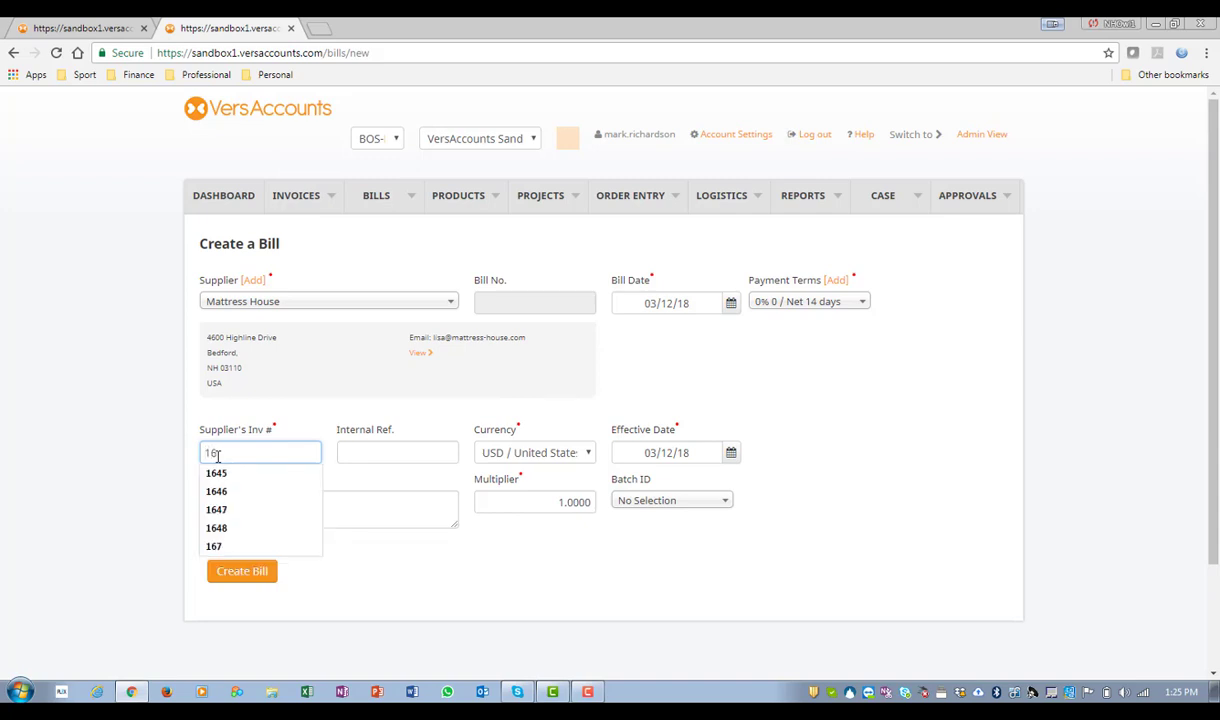
{"action": "type", "text": "57"}
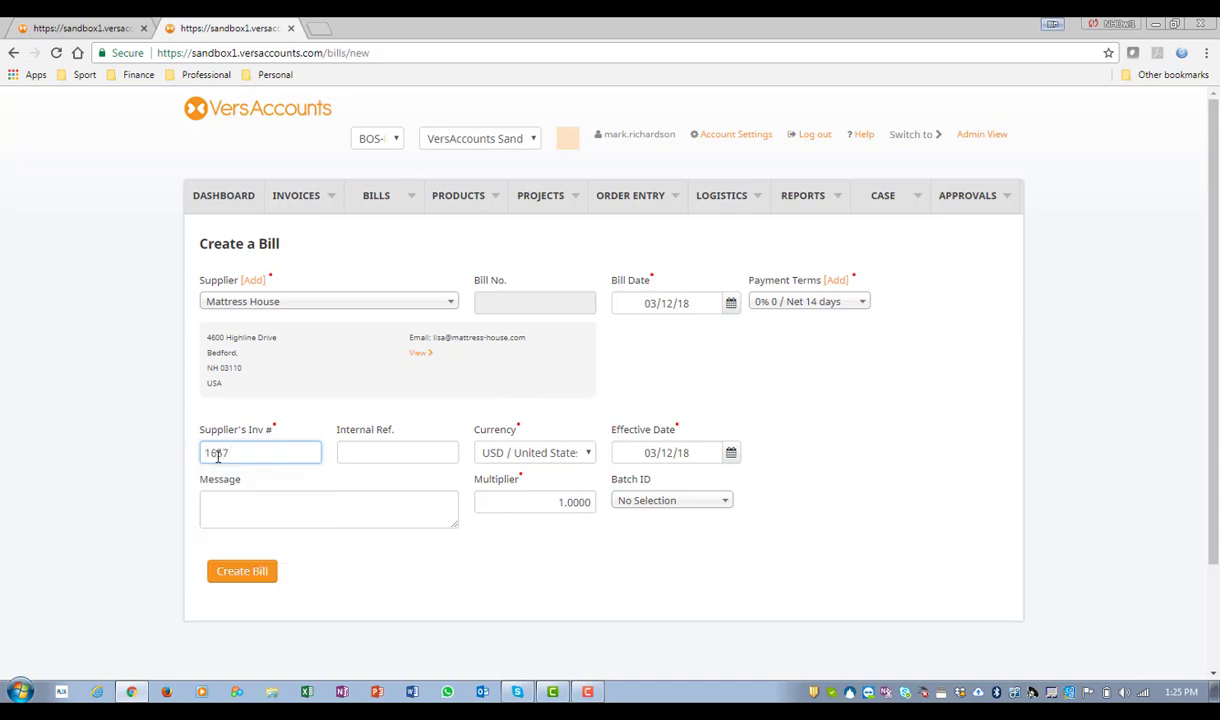
{"action": "left_click", "coordinate": [355, 451]}
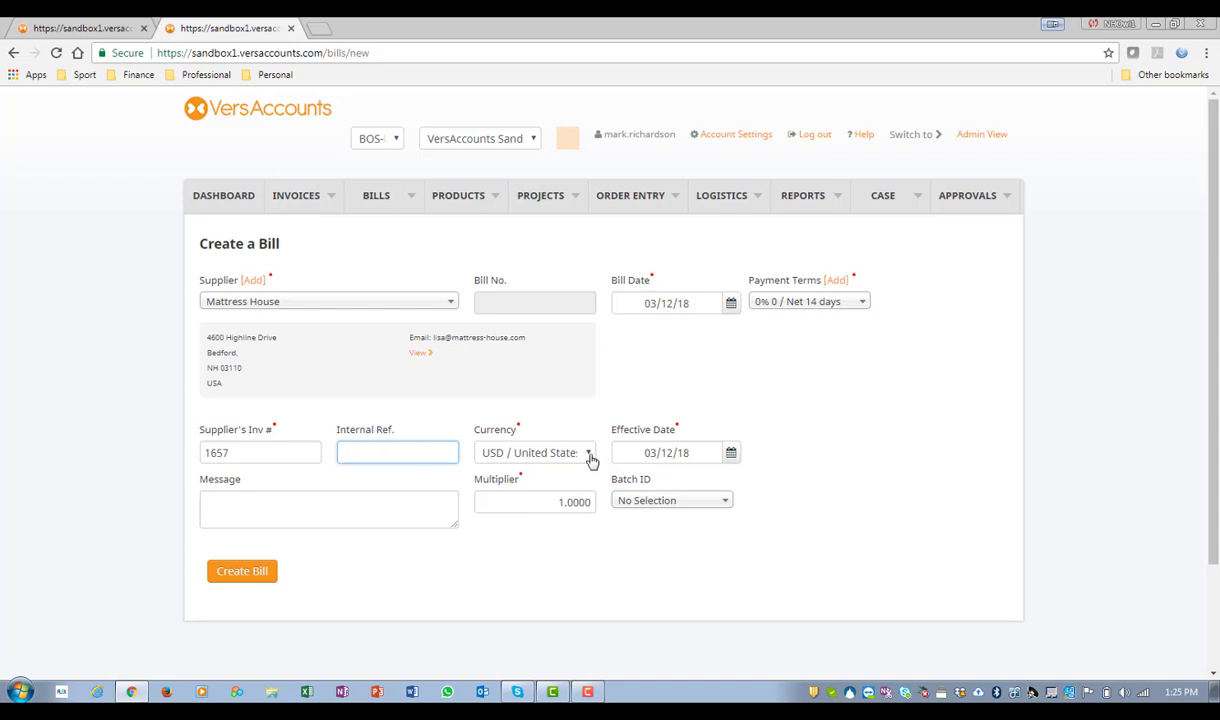
{"action": "left_click", "coordinate": [235, 576]}
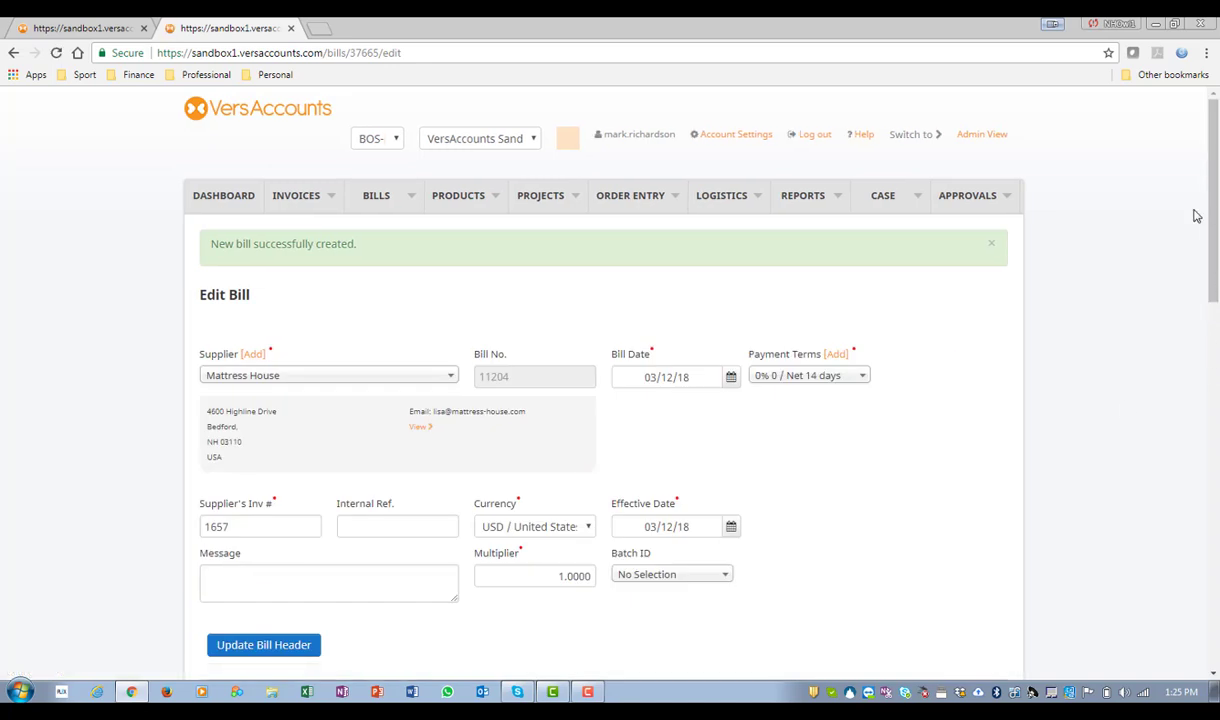
Add a line item to the bill linked to Shipment 12644, Receipt ID 10581, Line 1.
{"action": "left_click_drag", "start_coordinate": [1212, 205], "coordinate": [1216, 465]}
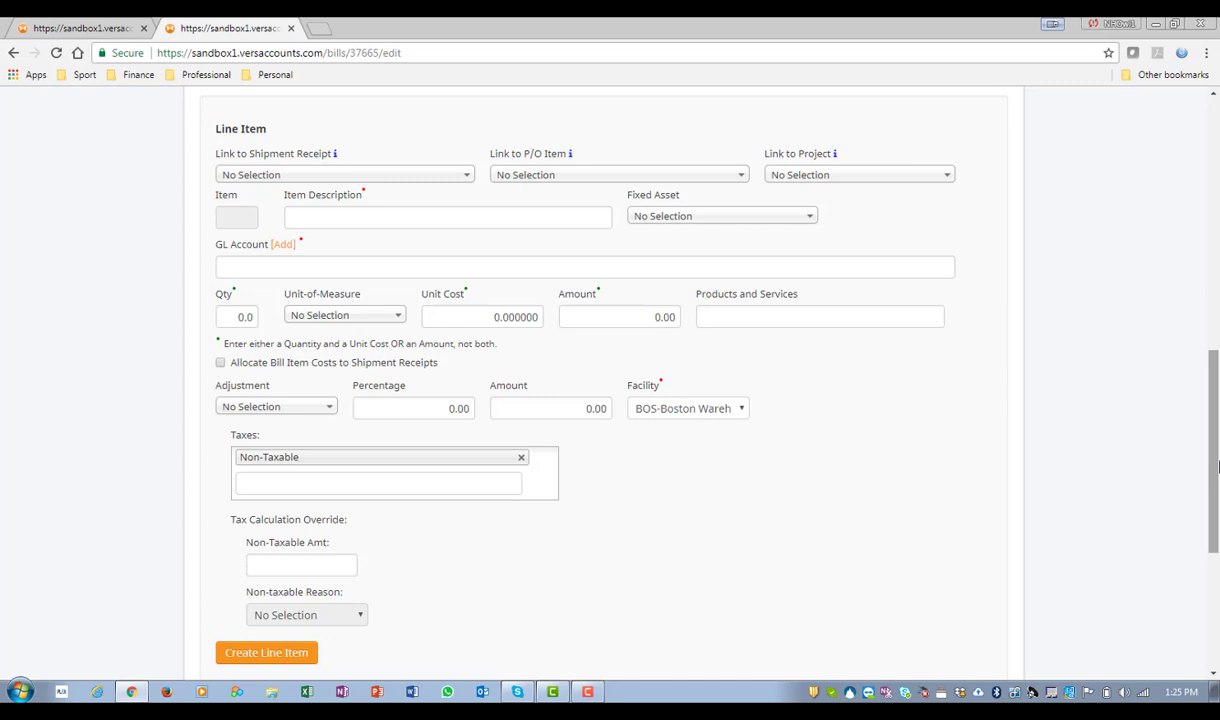
{"action": "left_click", "coordinate": [467, 180]}
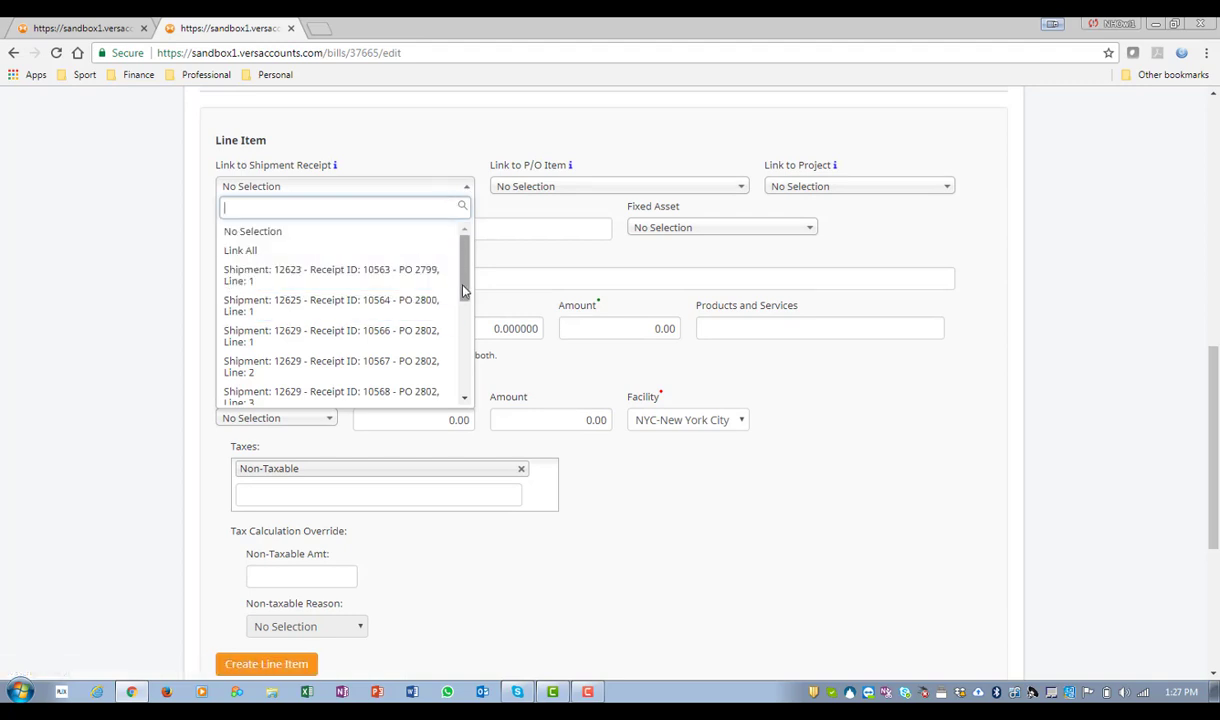
{"action": "scroll", "coordinate": [467, 348], "scroll_direction": "down", "scroll_amount": 1}
{"action": "scroll", "coordinate": [467, 348], "scroll_direction": "down", "scroll_amount": 3}
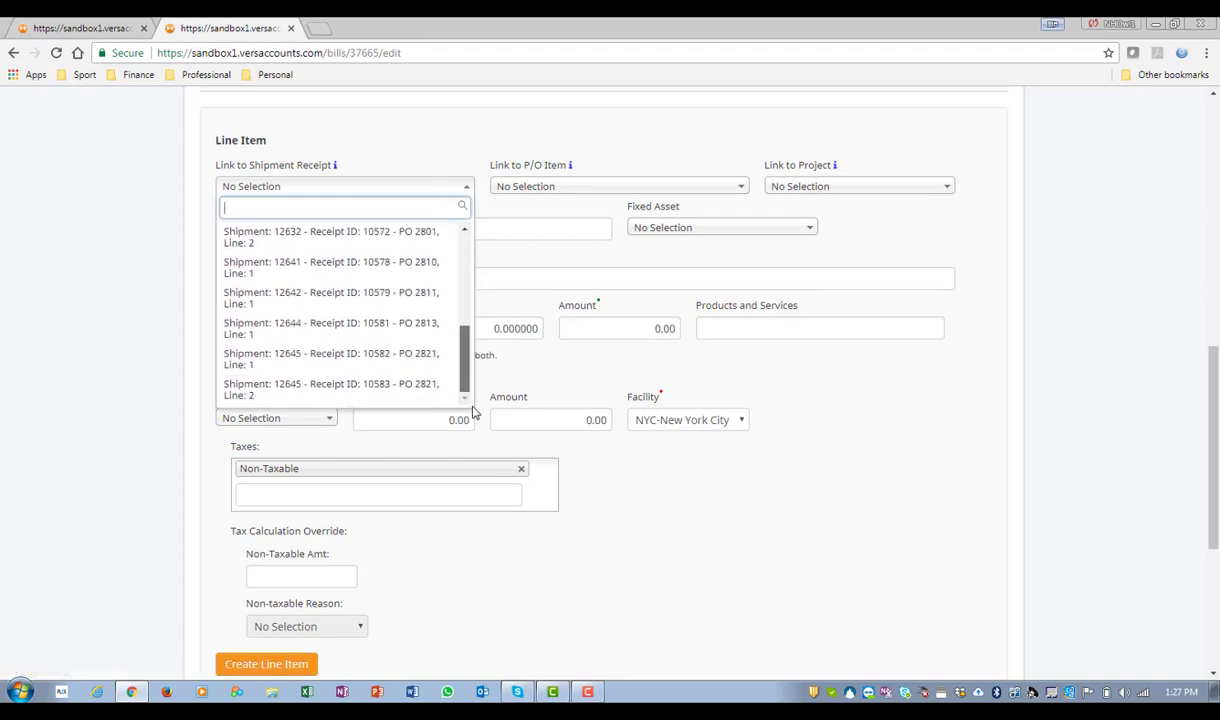
{"action": "left_click", "coordinate": [325, 330]}
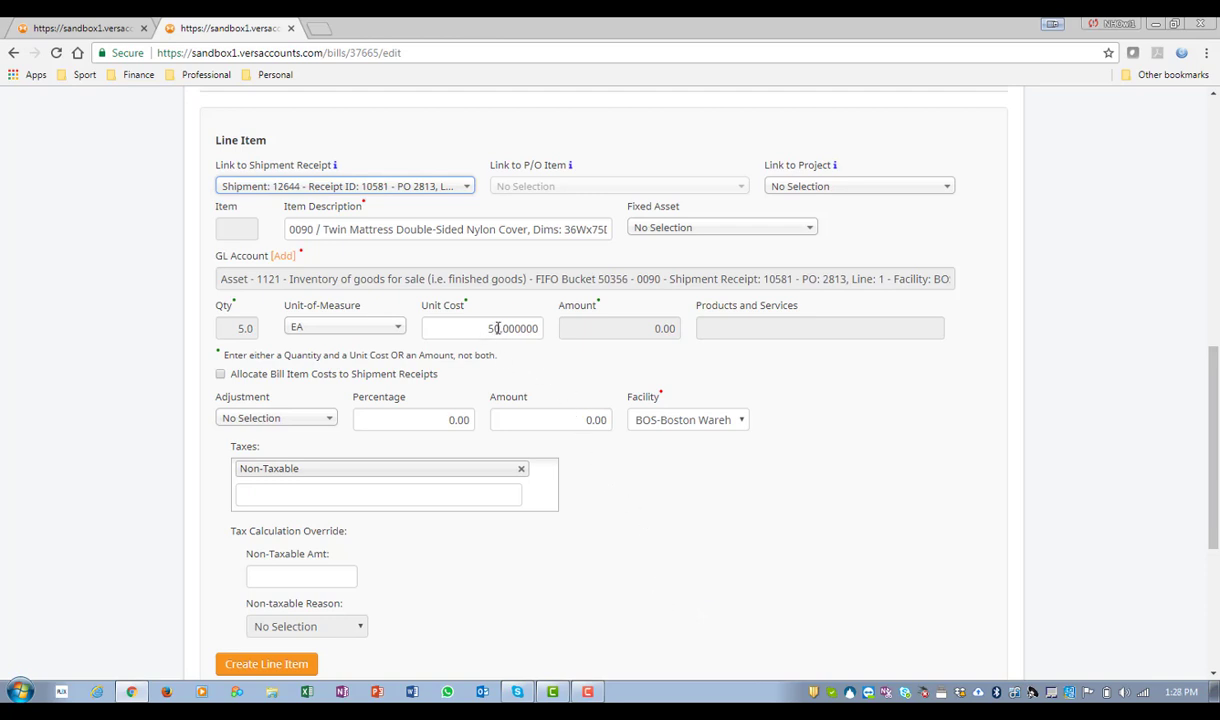
{"action": "left_click", "coordinate": [268, 665]}
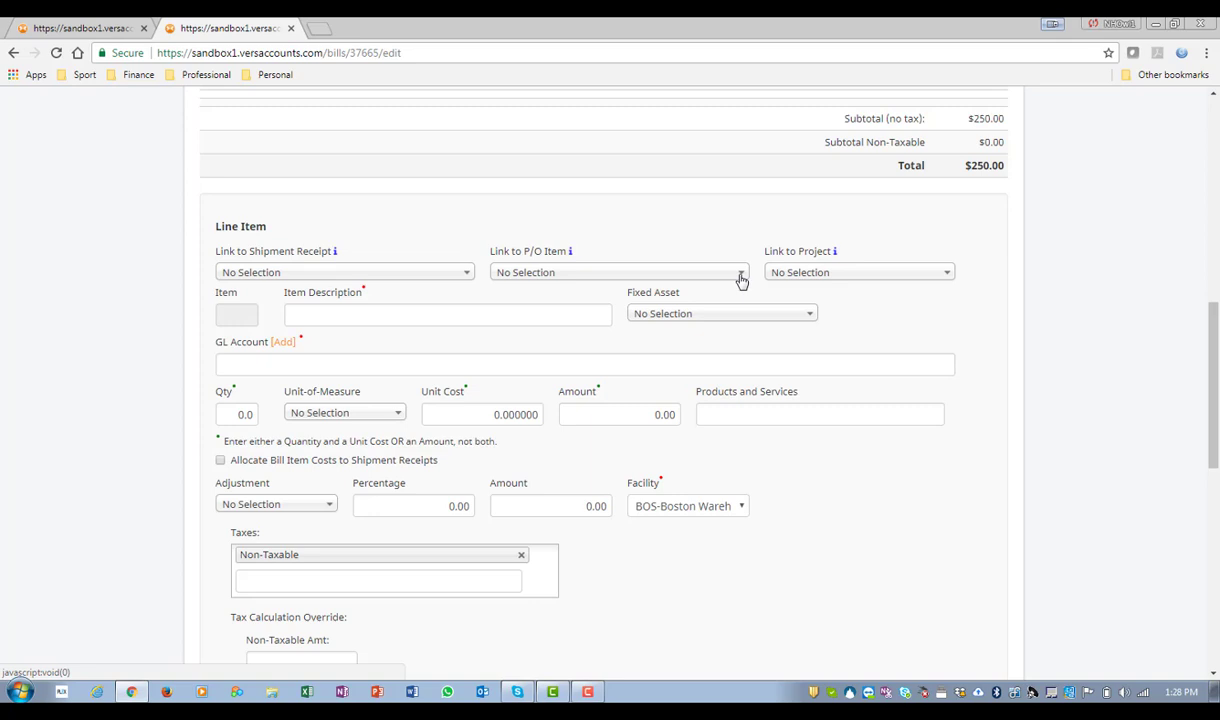
Link the new blank line item to project PJCT-0400 Skyline 01.
{"action": "left_click", "coordinate": [947, 277]}
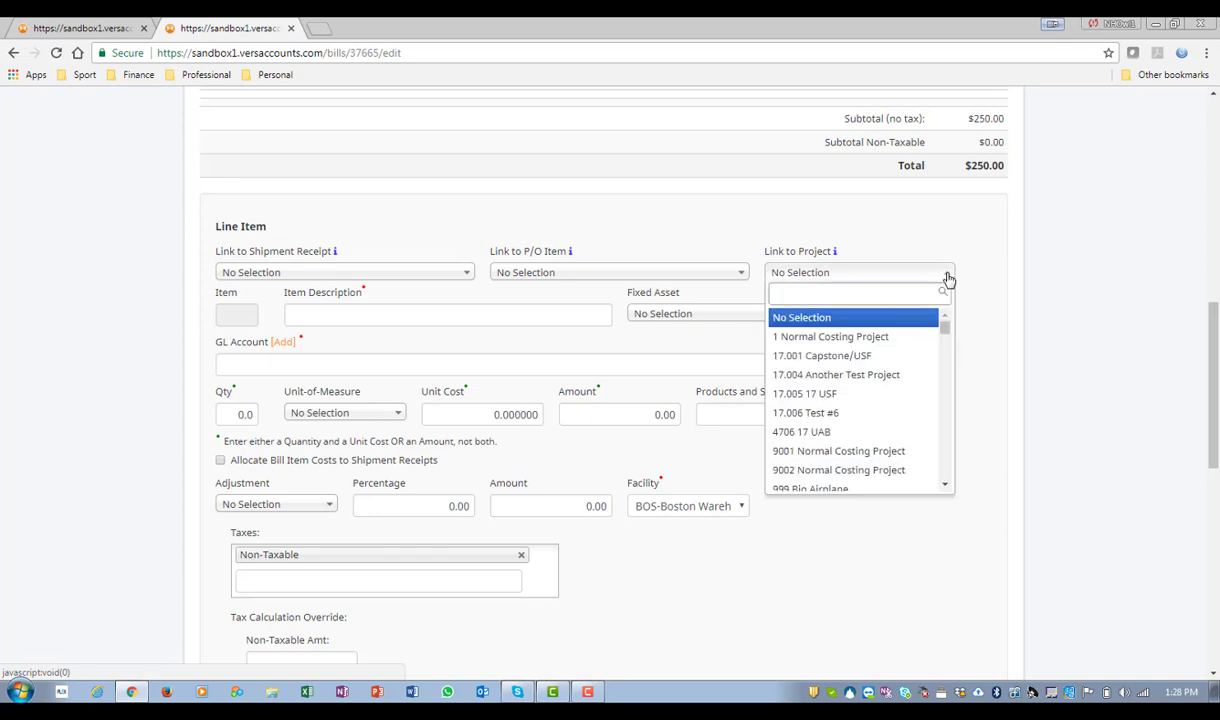
{"action": "type", "text": "sky"}
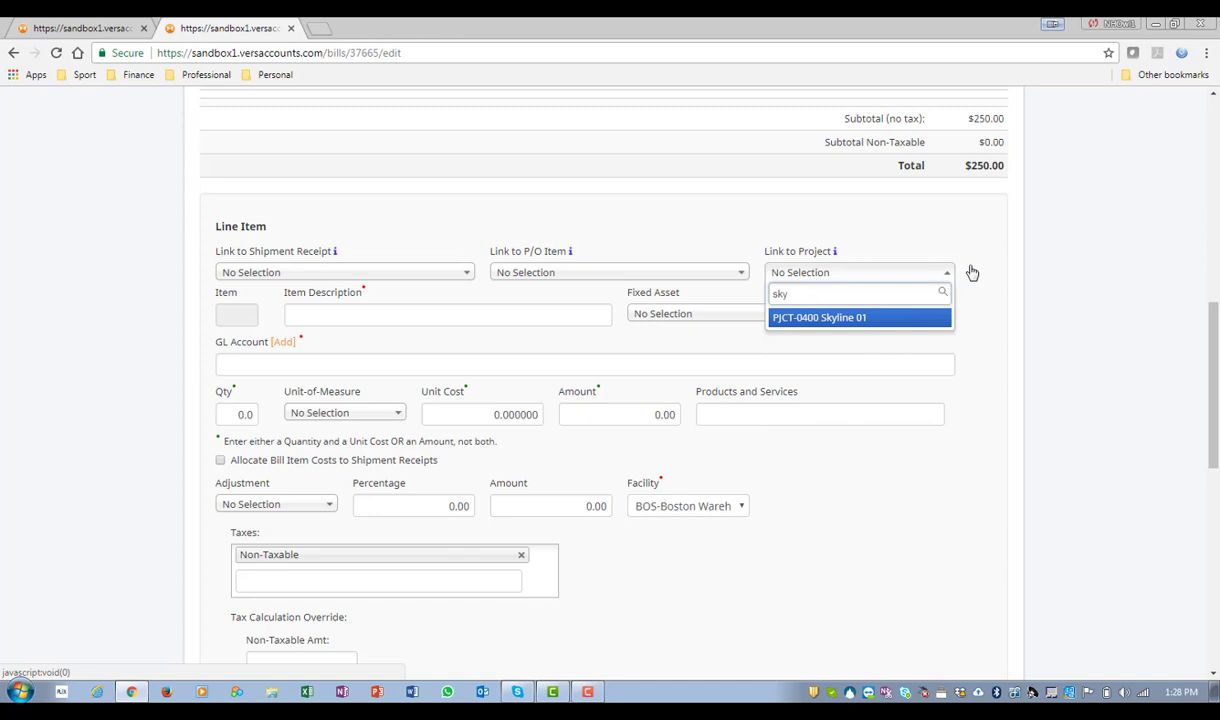
{"action": "left_click", "coordinate": [843, 320]}
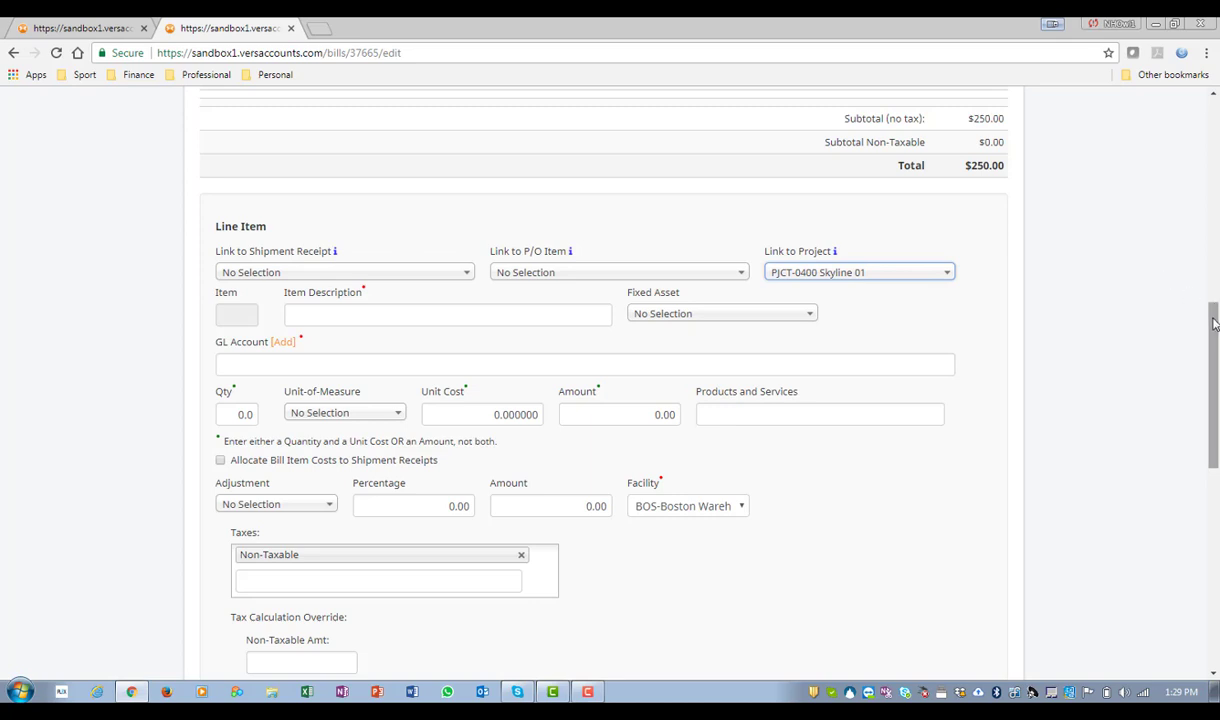
Post the bill and confirm the posting.
{"action": "left_click_drag", "start_coordinate": [1214, 323], "coordinate": [1216, 458]}
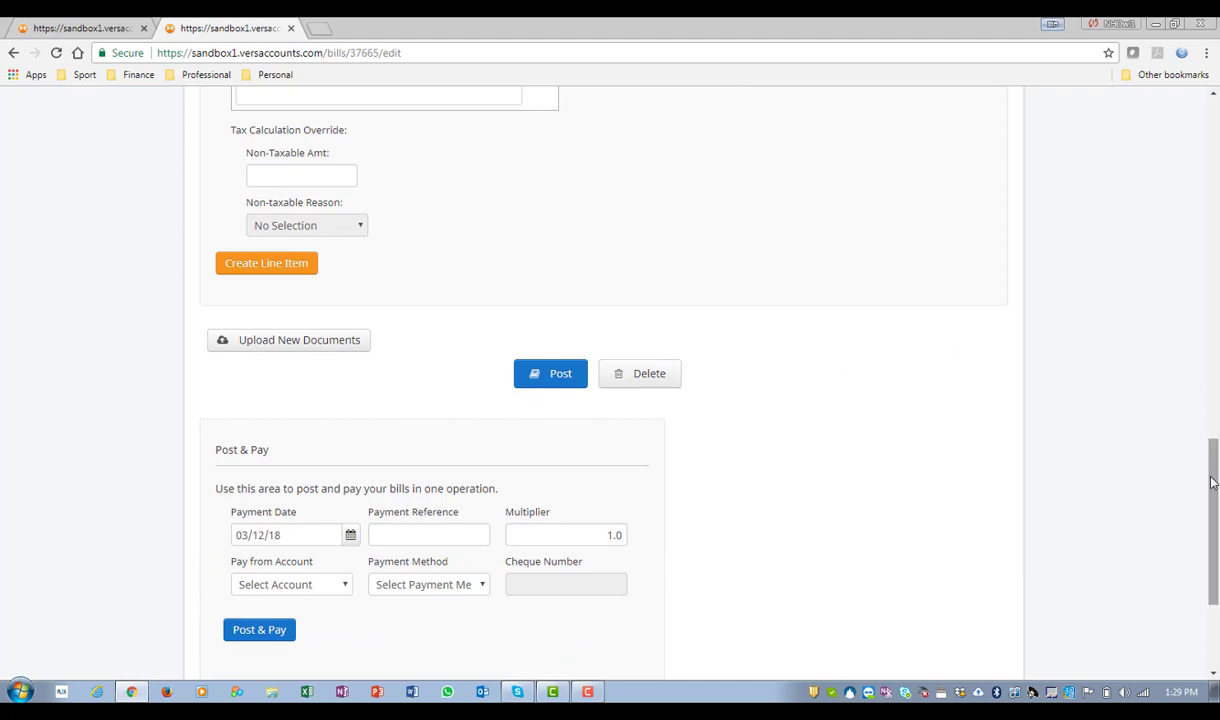
{"action": "left_click_drag", "start_coordinate": [1212, 474], "coordinate": [1210, 542]}
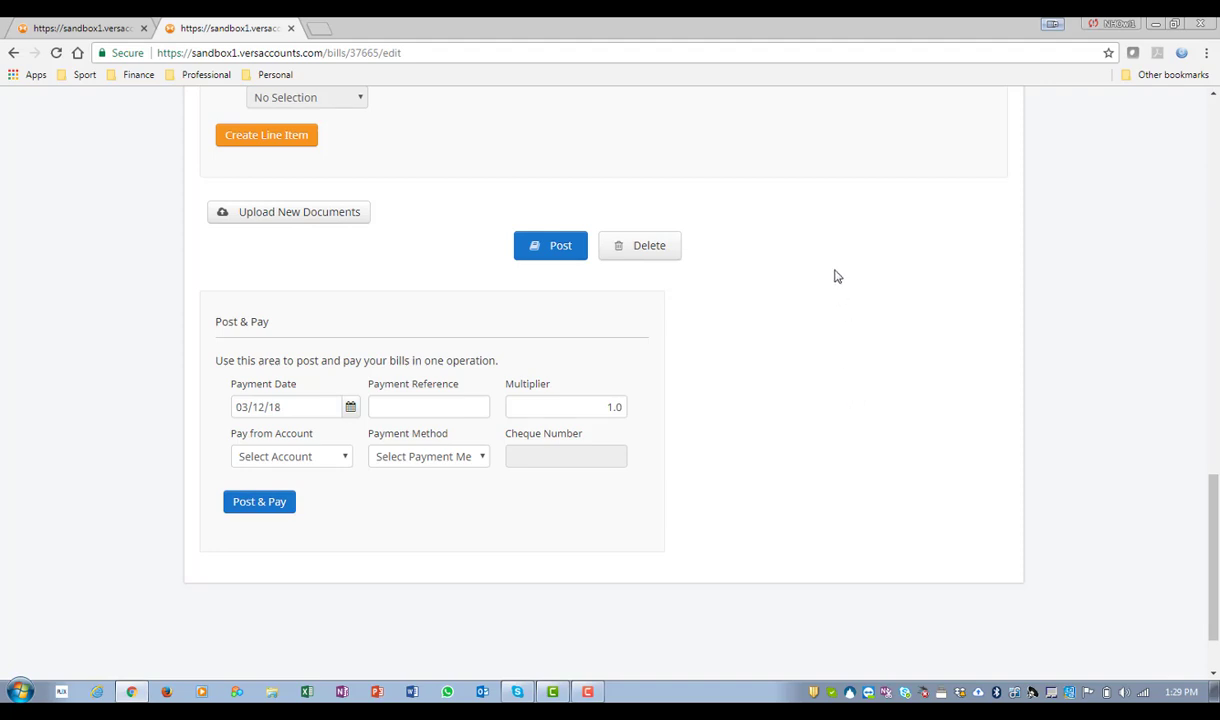
{"action": "left_click", "coordinate": [558, 250]}
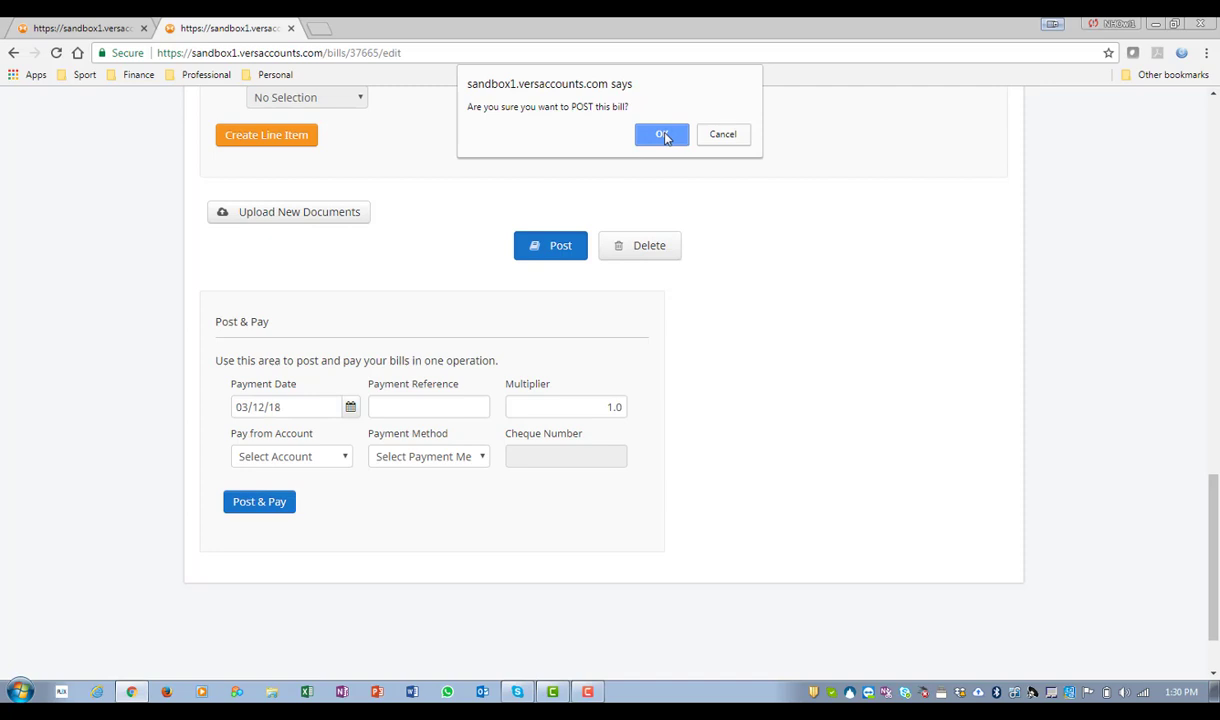
{"action": "left_click", "coordinate": [664, 136]}
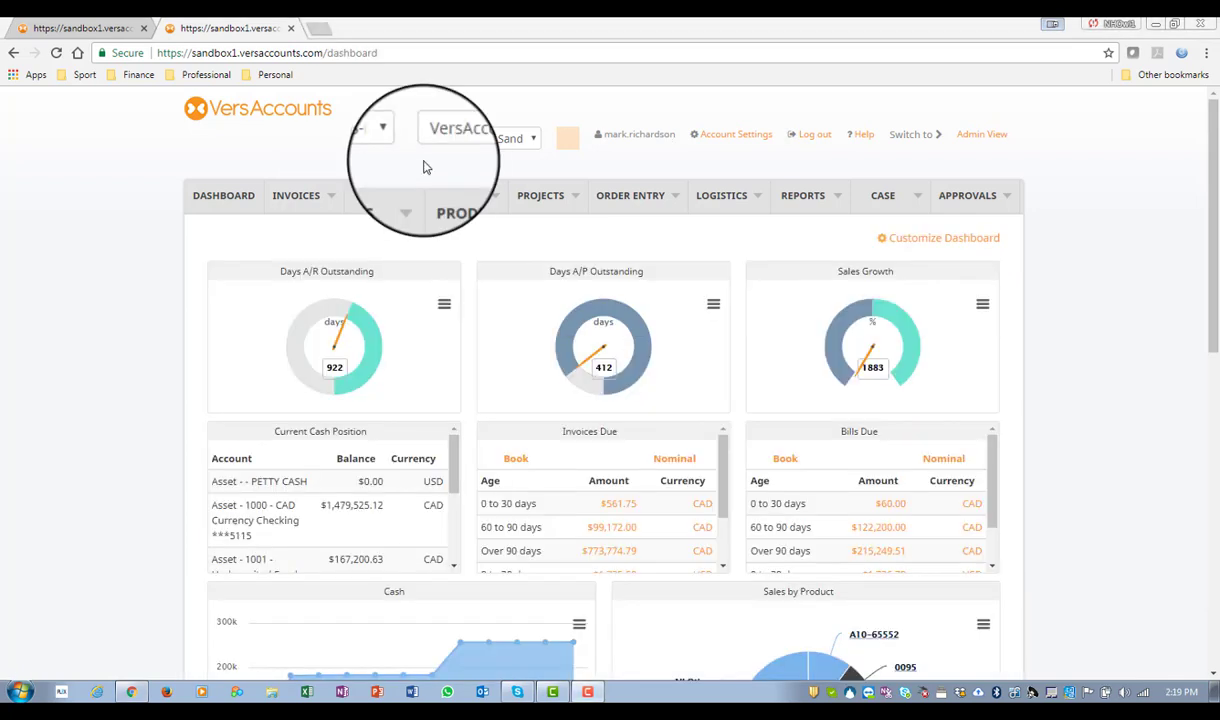
Start a new bill payment and choose the USD Checking asset account as the account to pay from.
{"action": "left_click", "coordinate": [408, 197]}
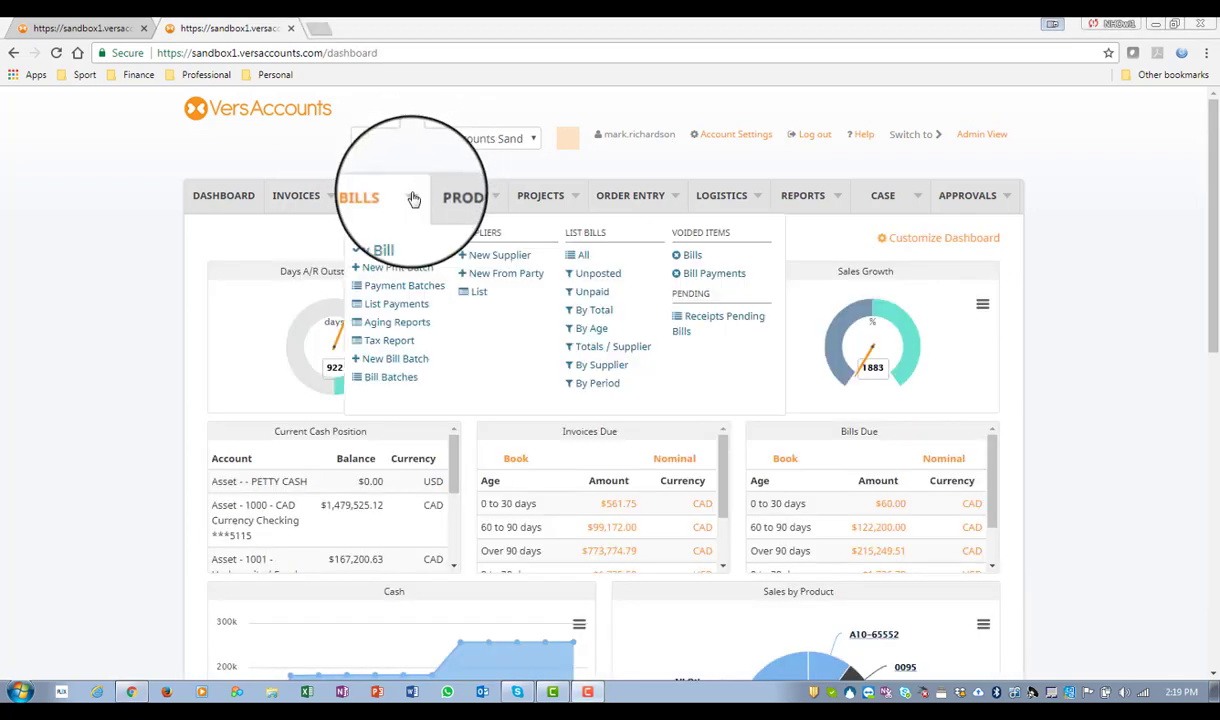
{"action": "left_click", "coordinate": [395, 253]}
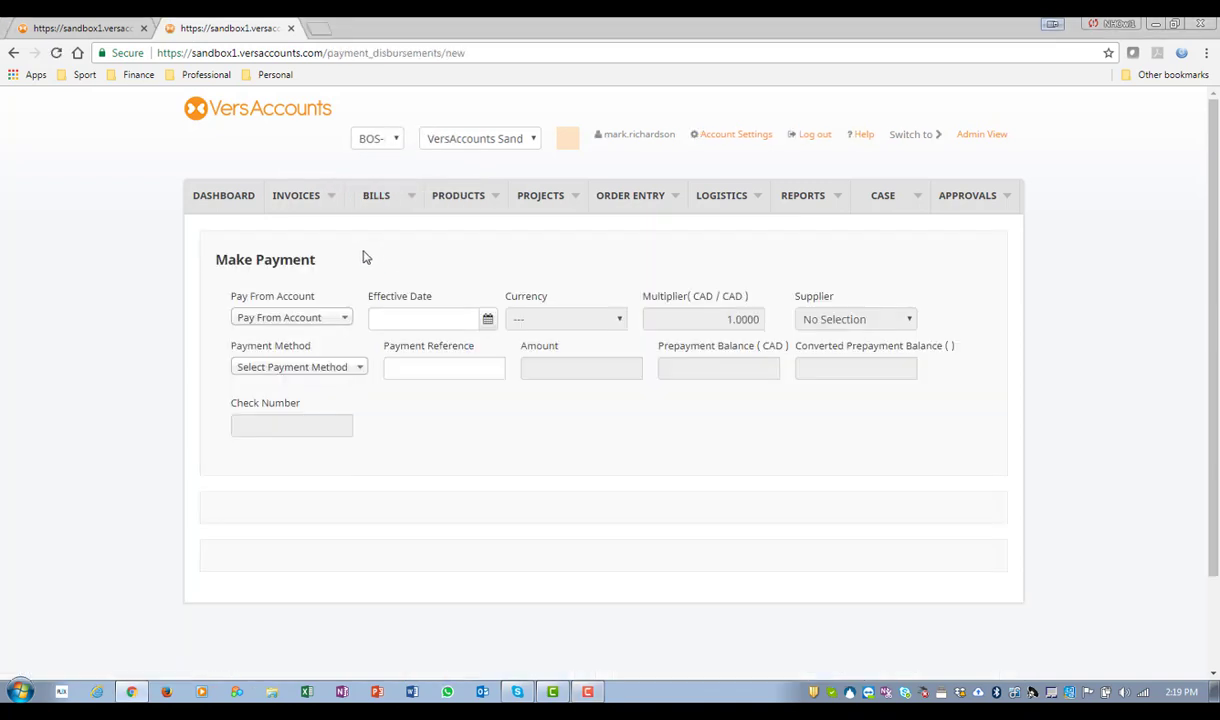
{"action": "left_click", "coordinate": [345, 320]}
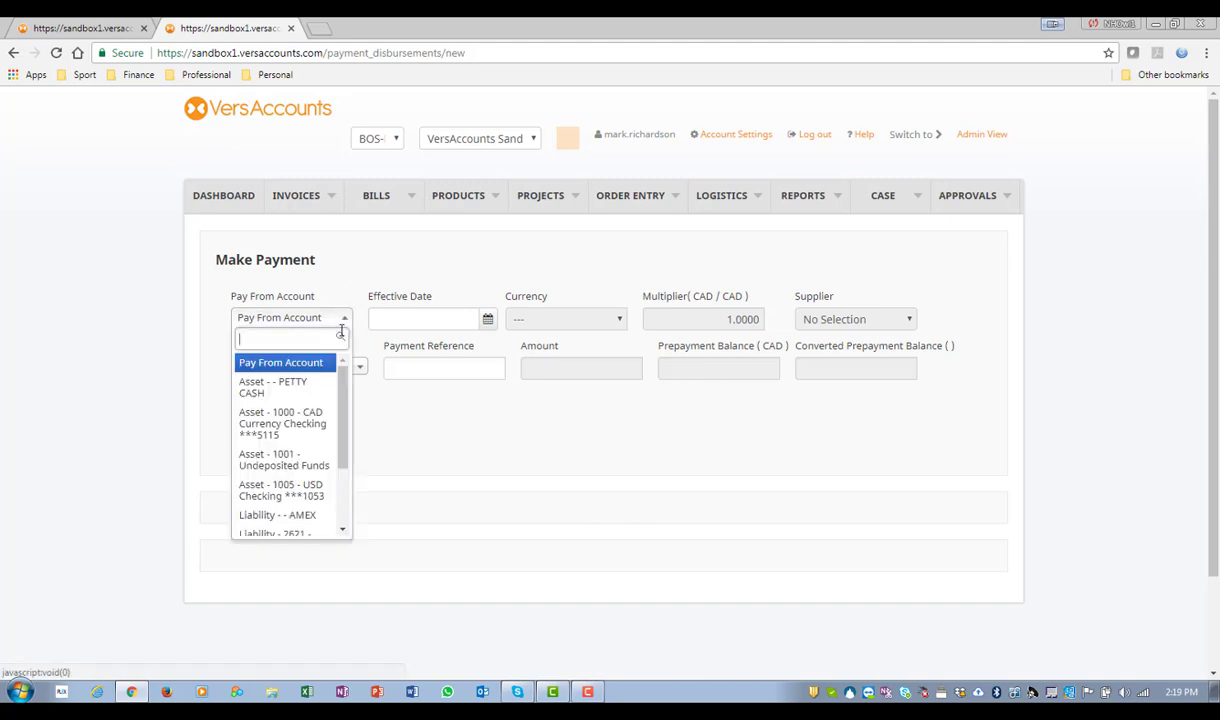
{"action": "left_click", "coordinate": [300, 490]}
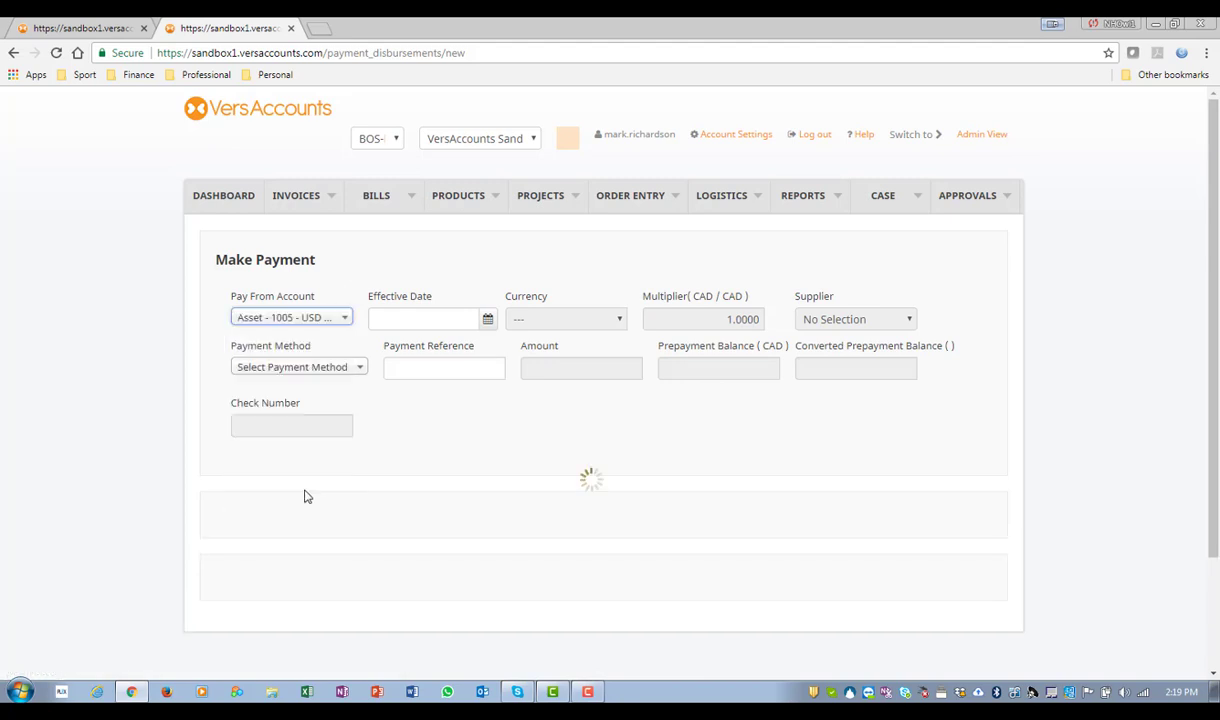
Set the payment's effective date to 03/19/18 and its supplier to Mattress House.
{"action": "left_click", "coordinate": [486, 320]}
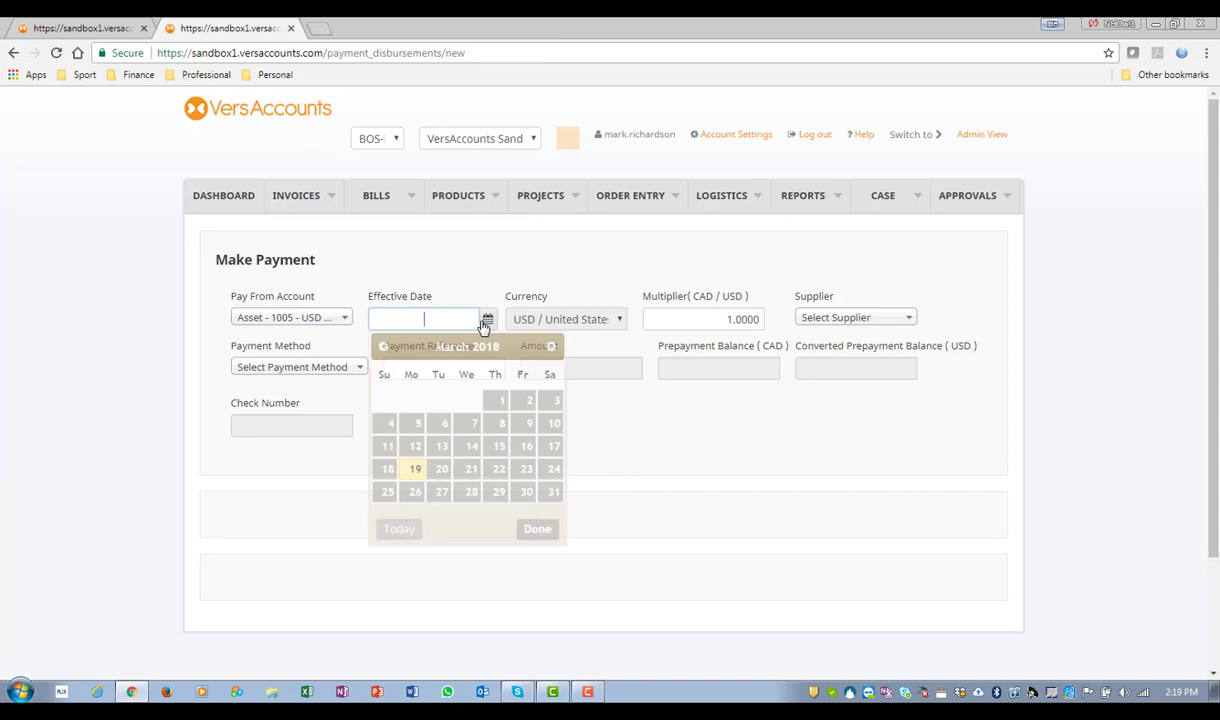
{"action": "left_click", "coordinate": [414, 469]}
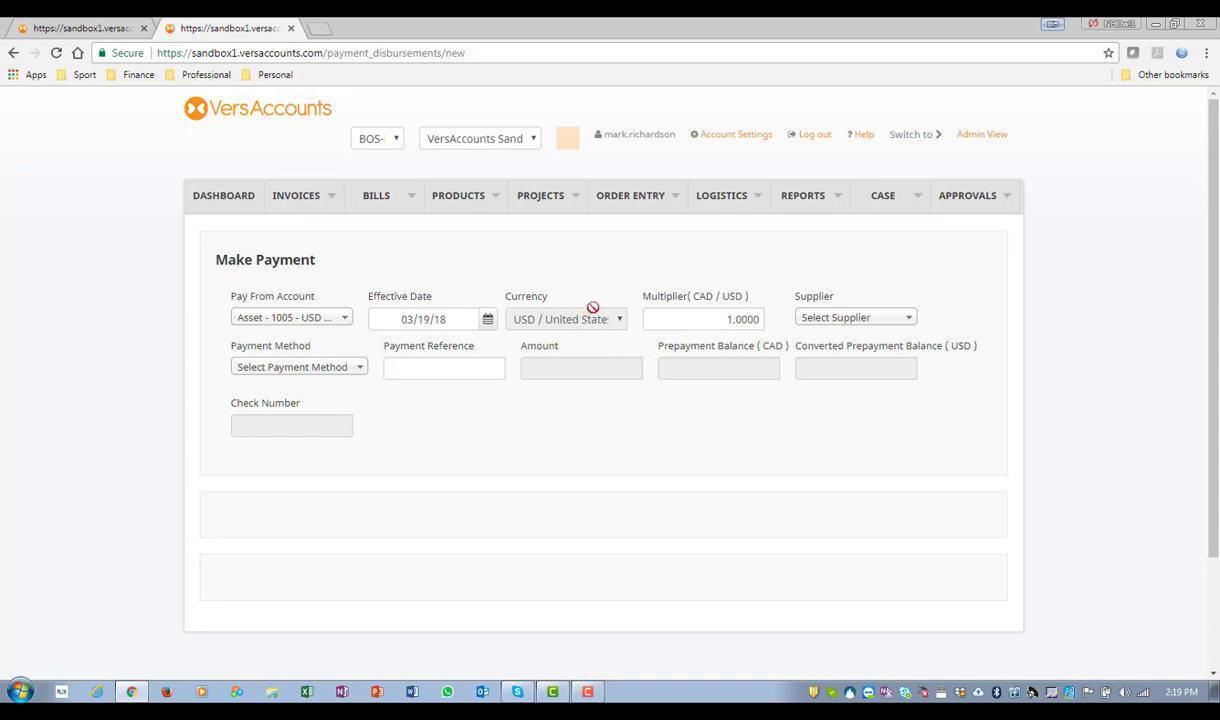
{"action": "left_click", "coordinate": [866, 317]}
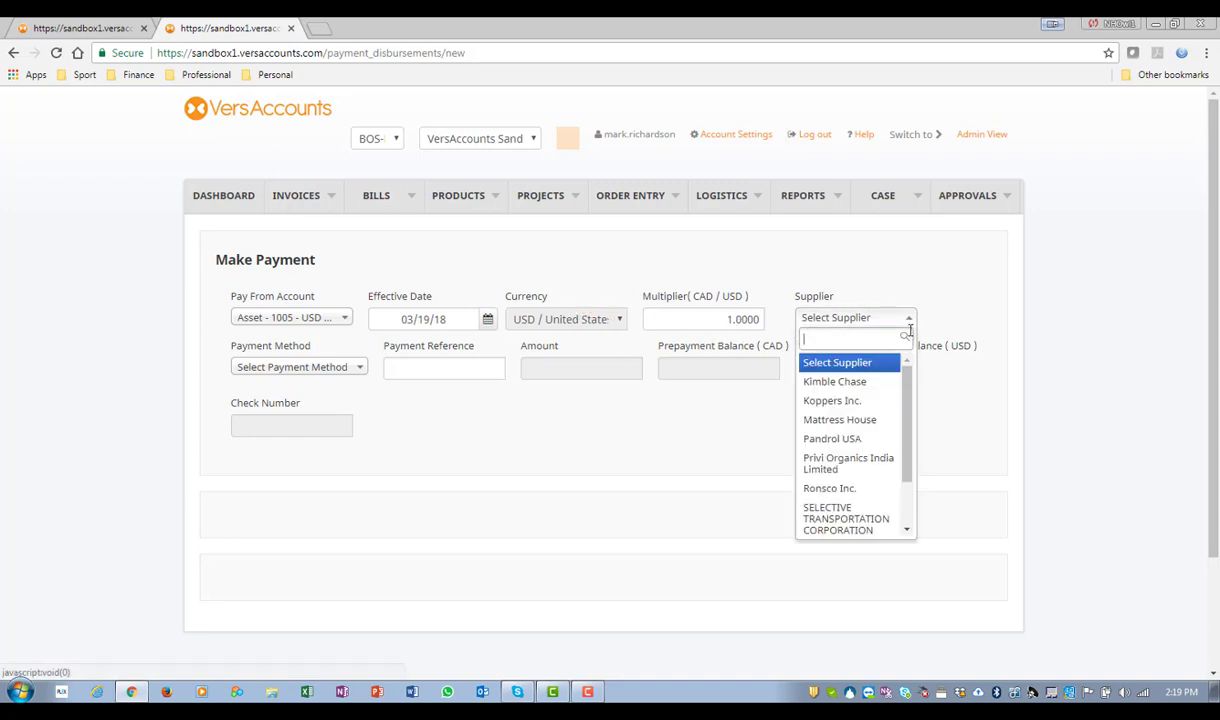
{"action": "left_click", "coordinate": [845, 421]}
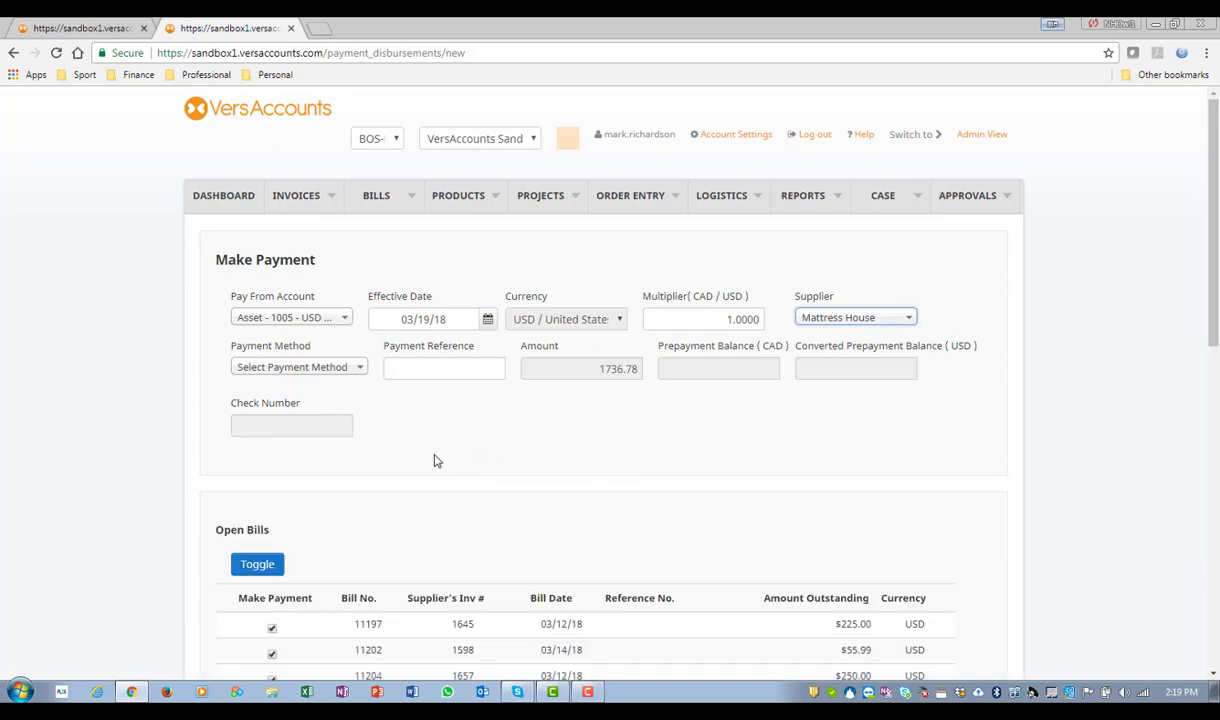
Set the payment method to Wire Transfer and enter 76894 as the payment reference.
{"action": "left_click", "coordinate": [361, 368]}
{"action": "scroll", "coordinate": [285, 500], "scroll_direction": "down", "scroll_amount": 3}
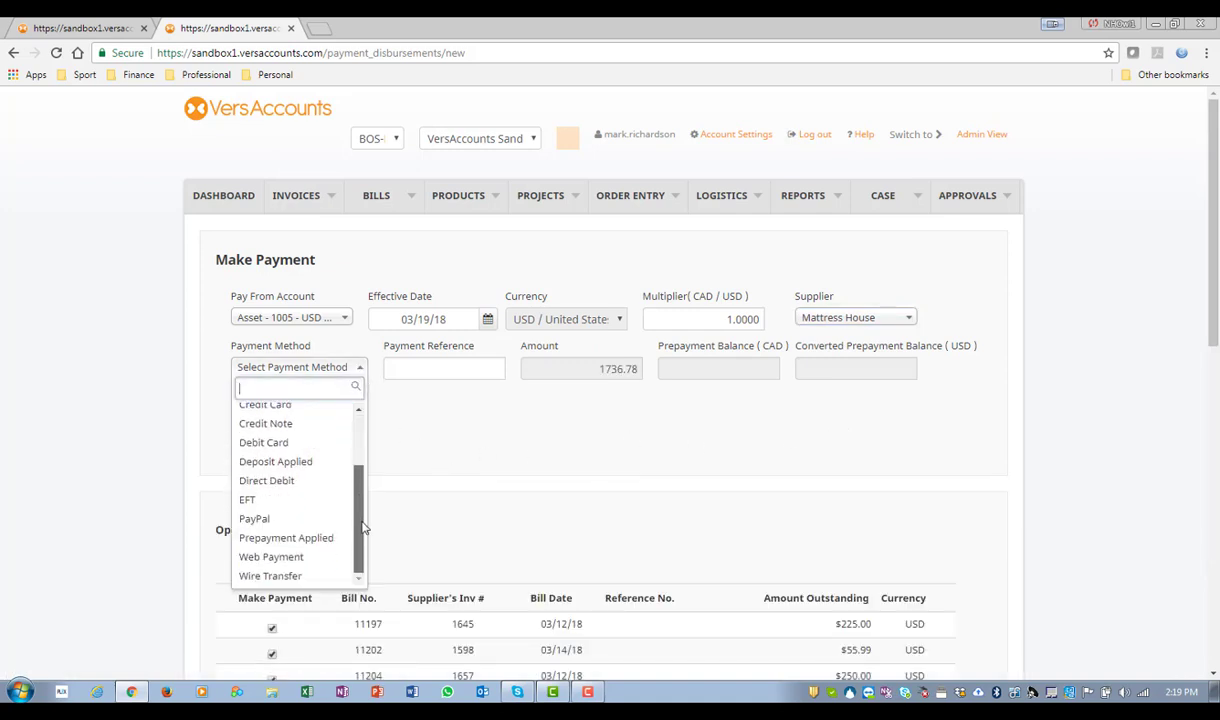
{"action": "left_click", "coordinate": [270, 576]}
{"action": "left_click", "coordinate": [390, 376]}
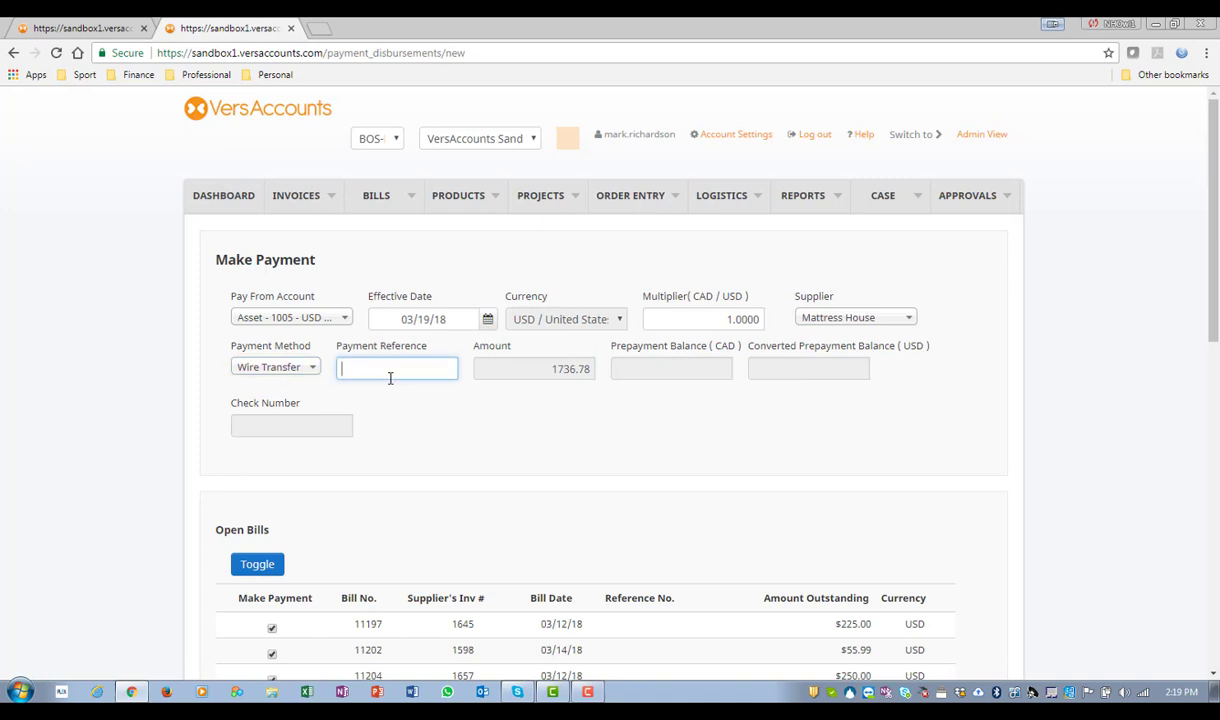
{"action": "type", "text": "76894"}
Mark only bills 11204 and 11206 for payment among the supplier's open bills.
{"action": "left_click_drag", "start_coordinate": [1212, 180], "coordinate": [1214, 346]}
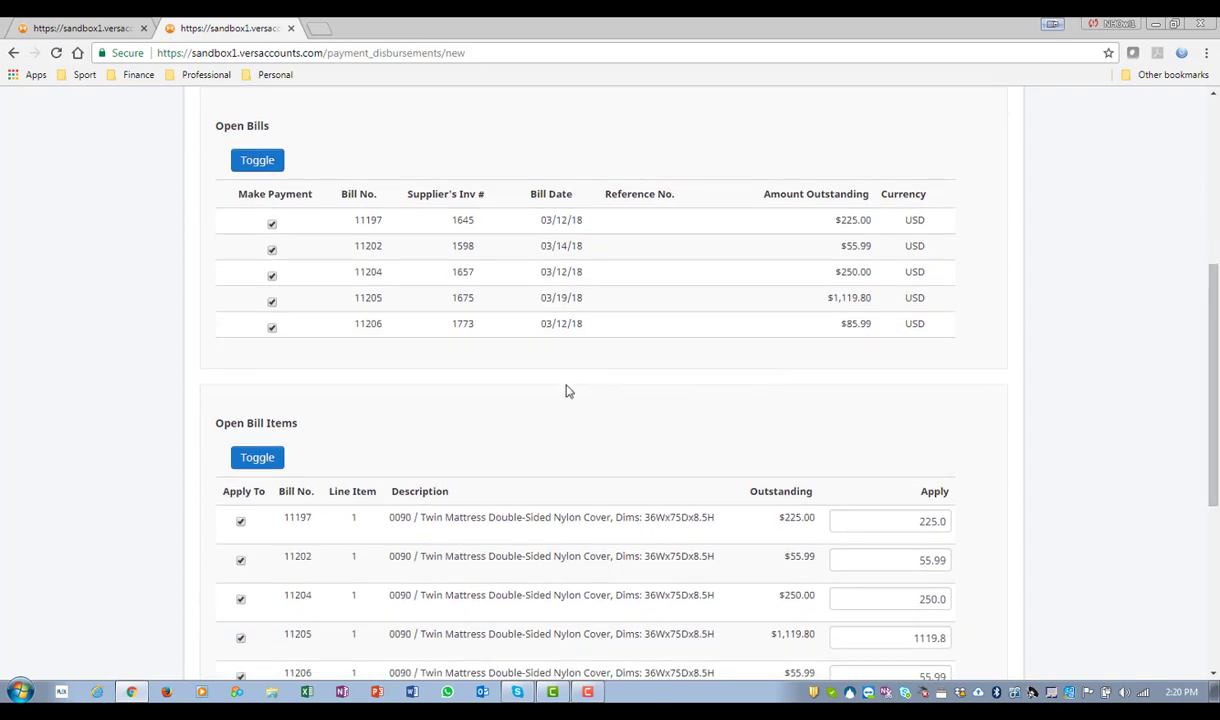
{"action": "left_click", "coordinate": [272, 224]}
{"action": "left_click", "coordinate": [272, 250]}
{"action": "left_click", "coordinate": [272, 276]}
{"action": "left_click", "coordinate": [272, 301]}
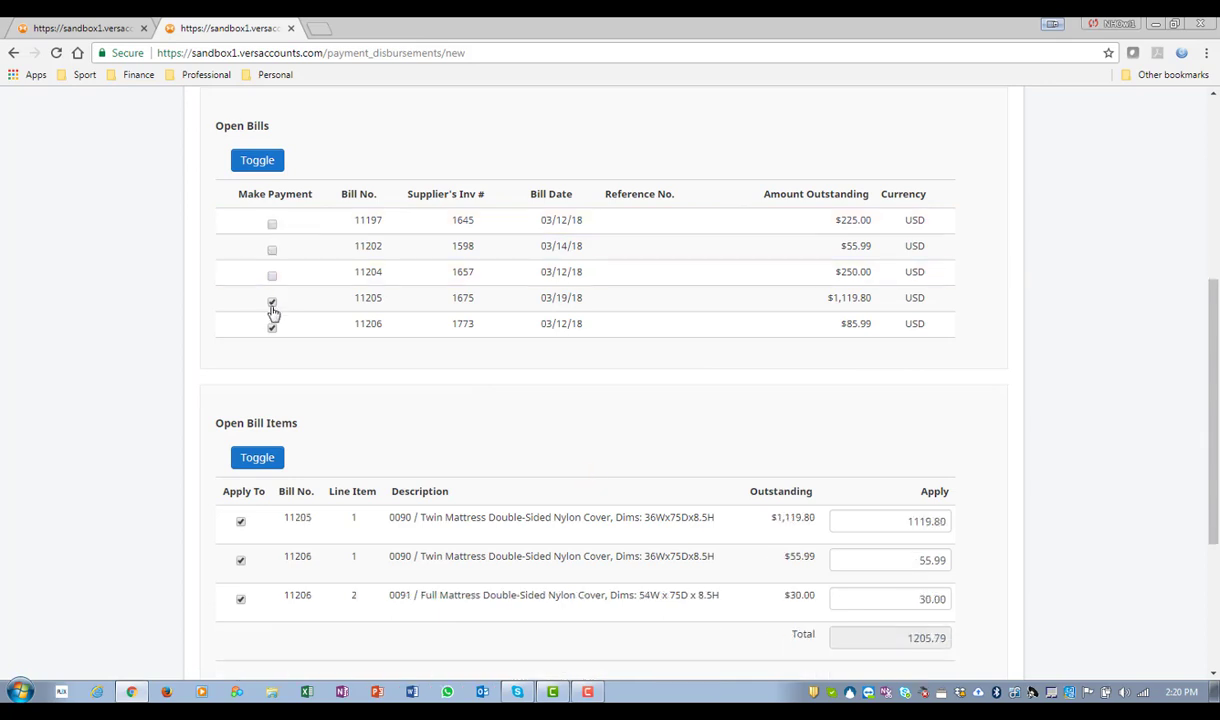
{"action": "left_click", "coordinate": [273, 328]}
{"action": "left_click", "coordinate": [272, 277]}
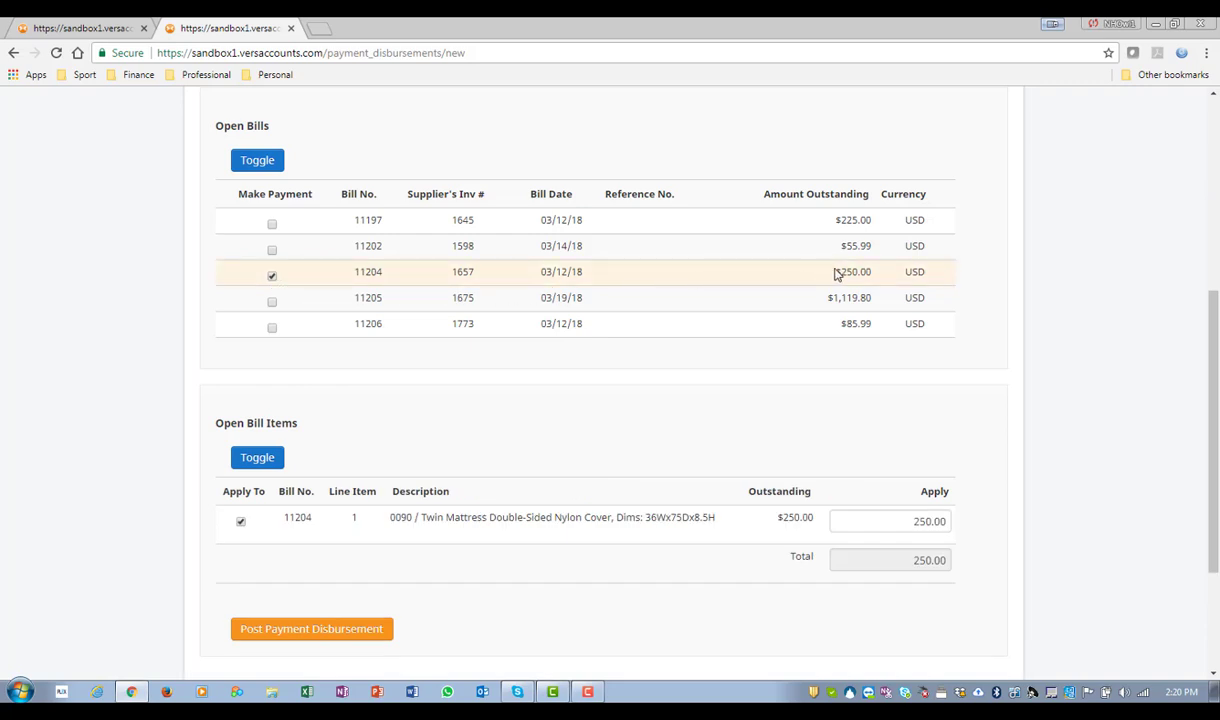
{"action": "left_click", "coordinate": [272, 328]}
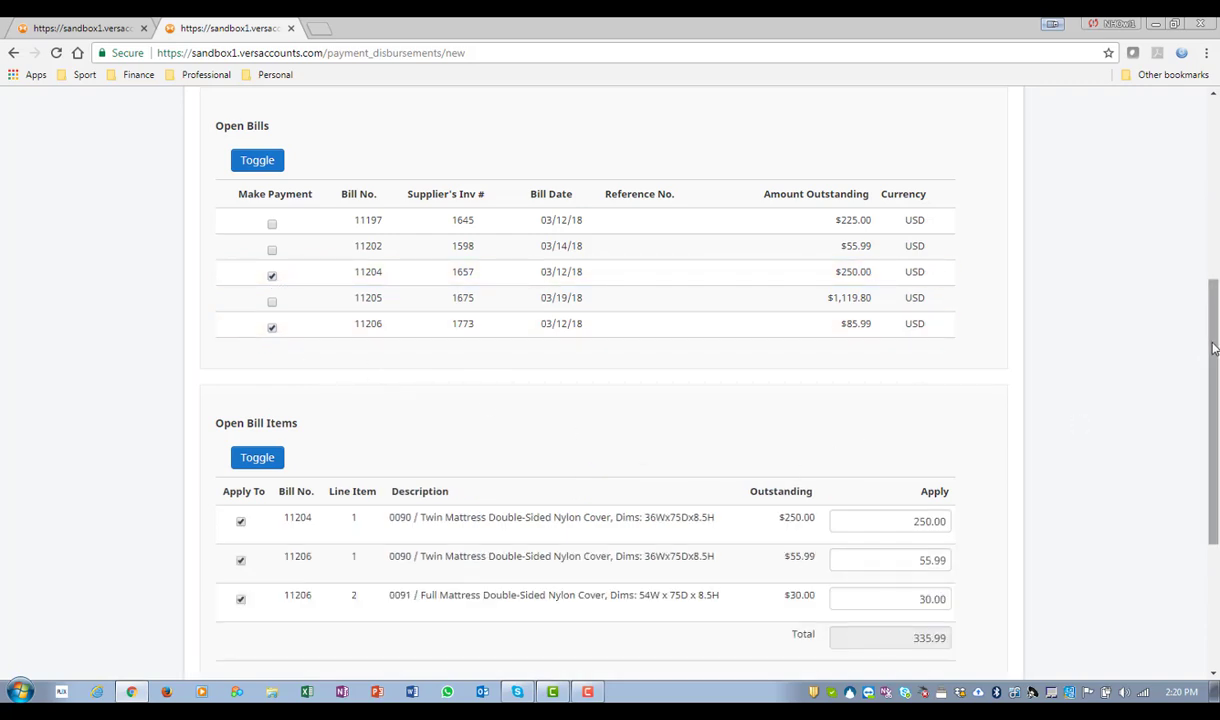
Post the payment disbursement for the selected bill items.
{"action": "scroll", "coordinate": [1215, 362], "scroll_direction": "down", "scroll_amount": 1}
{"action": "scroll", "coordinate": [1215, 362], "scroll_direction": "down", "scroll_amount": 2}
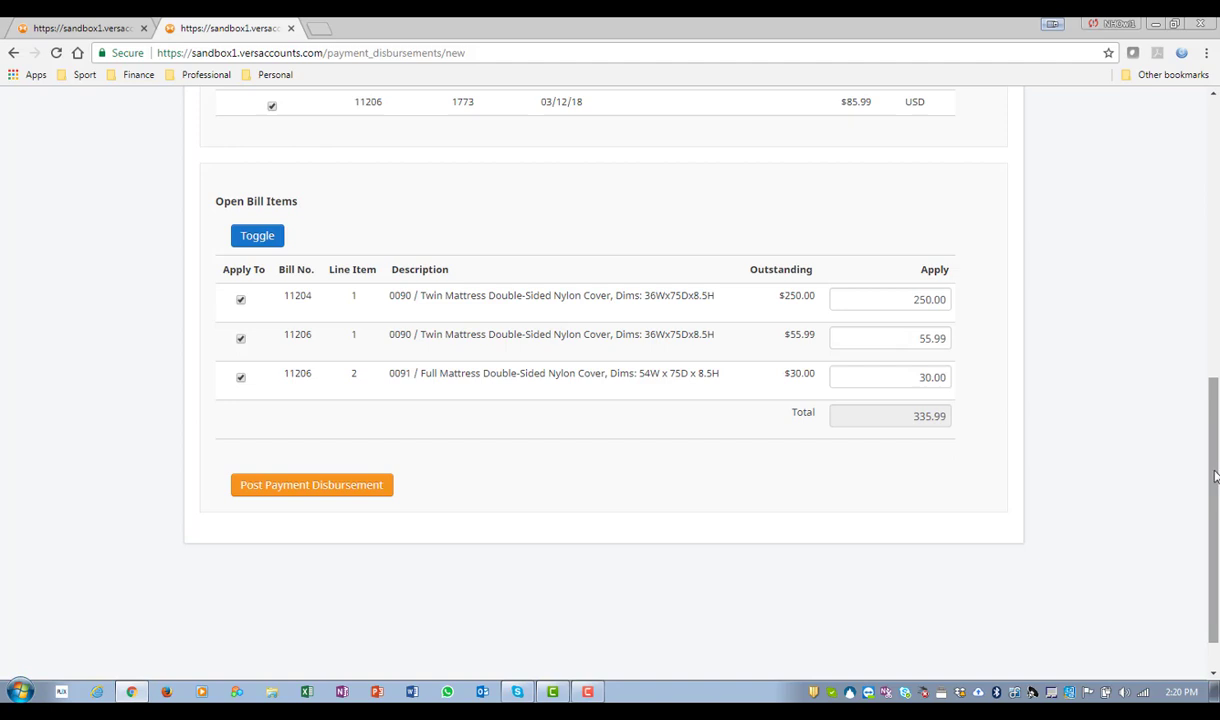
{"action": "mouse_move", "coordinate": [1215, 476]}
{"action": "left_mouse_down"}
{"action": "mouse_move", "coordinate": [1206, 384]}
{"action": "mouse_move", "coordinate": [1206, 465]}
{"action": "left_mouse_up"}
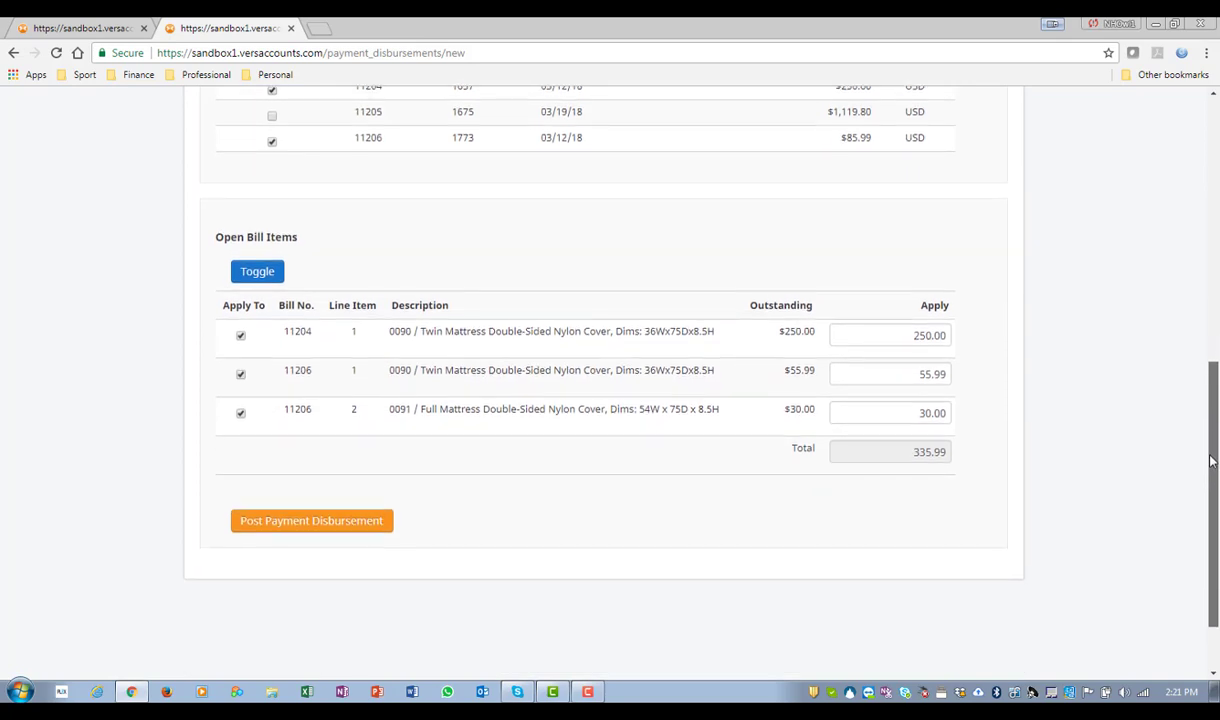
{"action": "left_click", "coordinate": [296, 523]}
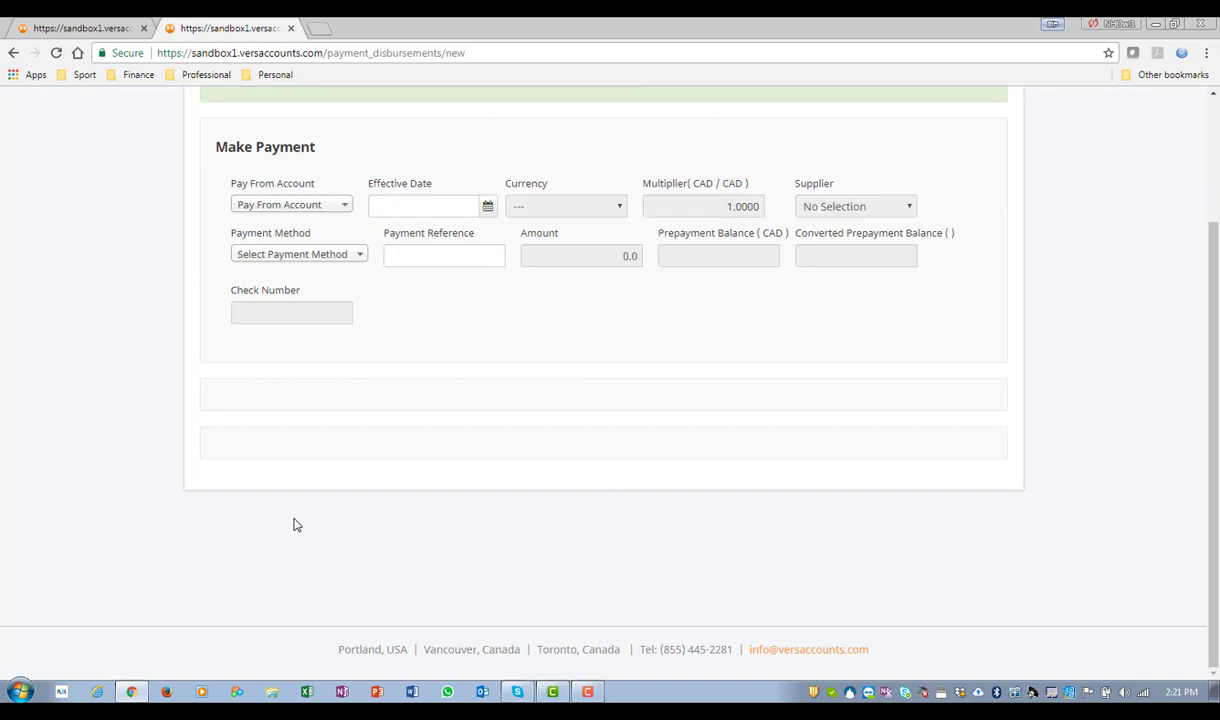
{"action": "left_click_drag", "start_coordinate": [1212, 337], "coordinate": [1212, 200]}
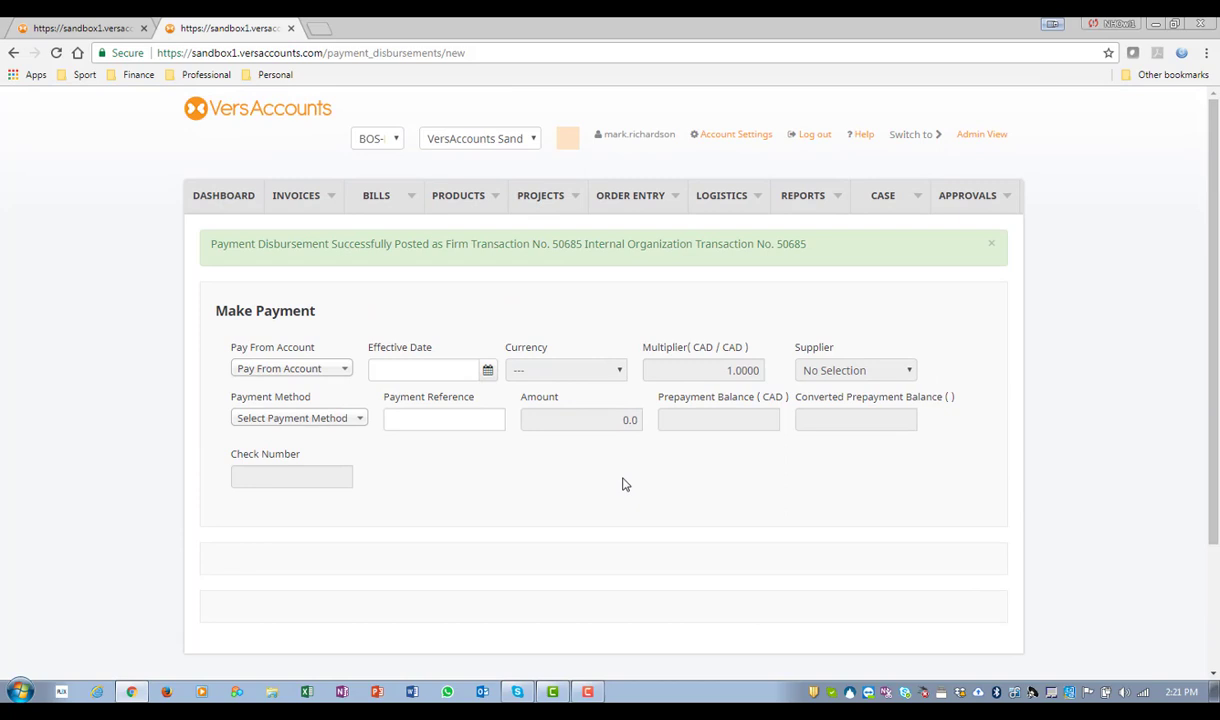